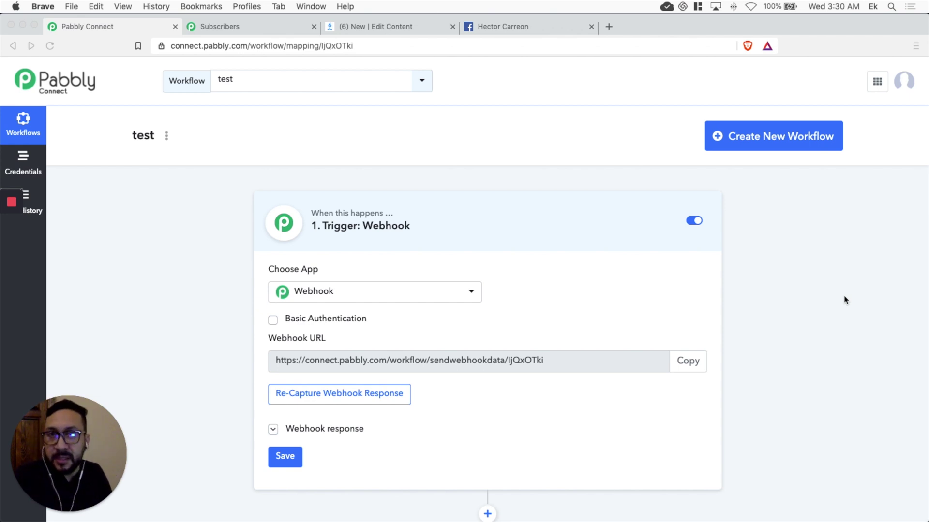
Step: Create and save a new workflow named 'Manychat to Pabbly Email'
{"action": "left_click", "coordinate": [795, 139]}
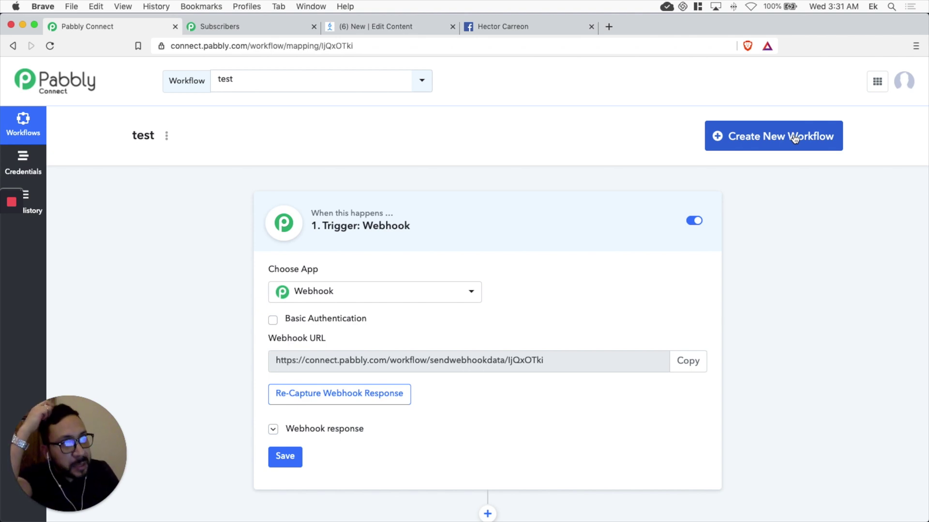
{"action": "left_click", "coordinate": [814, 139]}
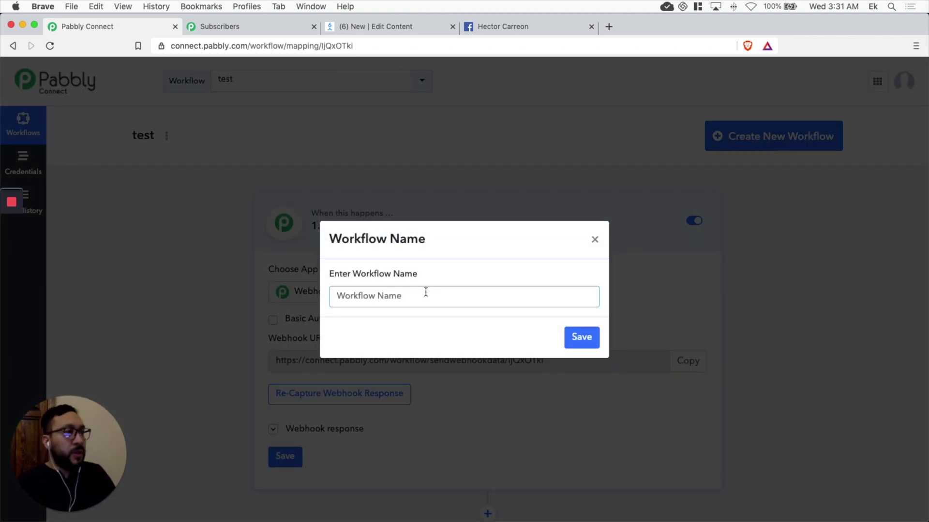
{"action": "type", "text": "Many"}
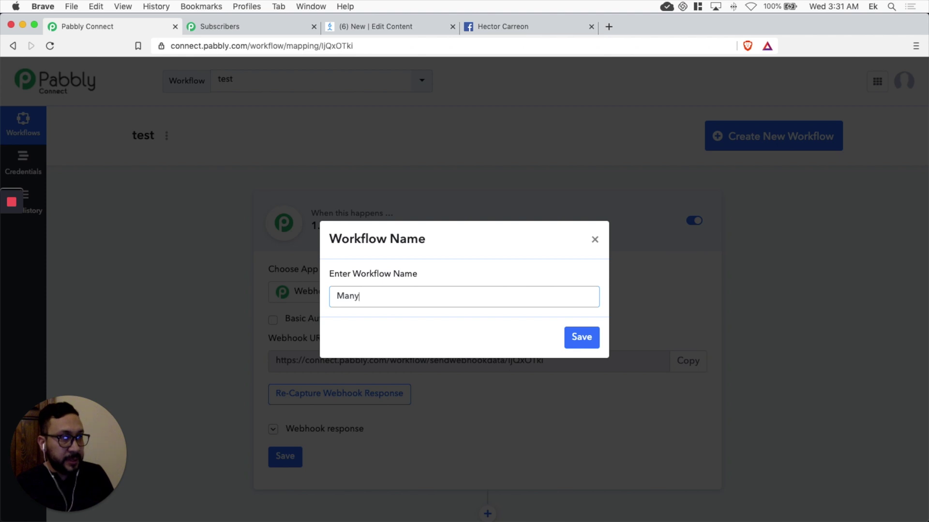
{"action": "type", "text": "chat to Pabbly Email"}
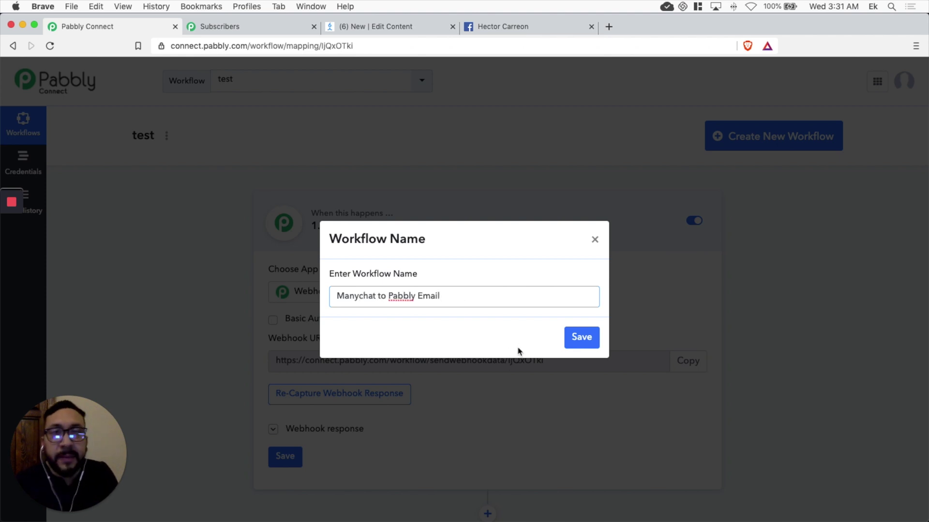
{"action": "left_click", "coordinate": [585, 338]}
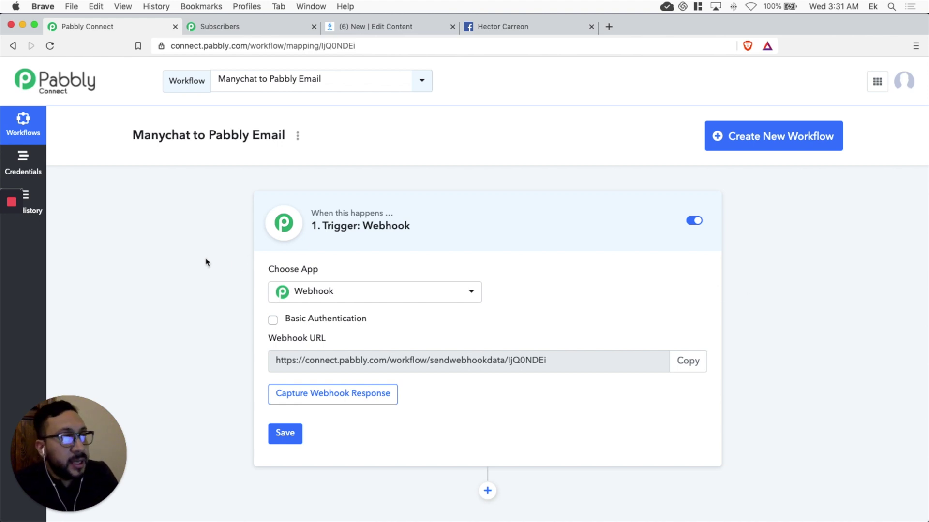
Step: Set ManyChat as the trigger app and copy its webhook URL
{"action": "left_click", "coordinate": [468, 294]}
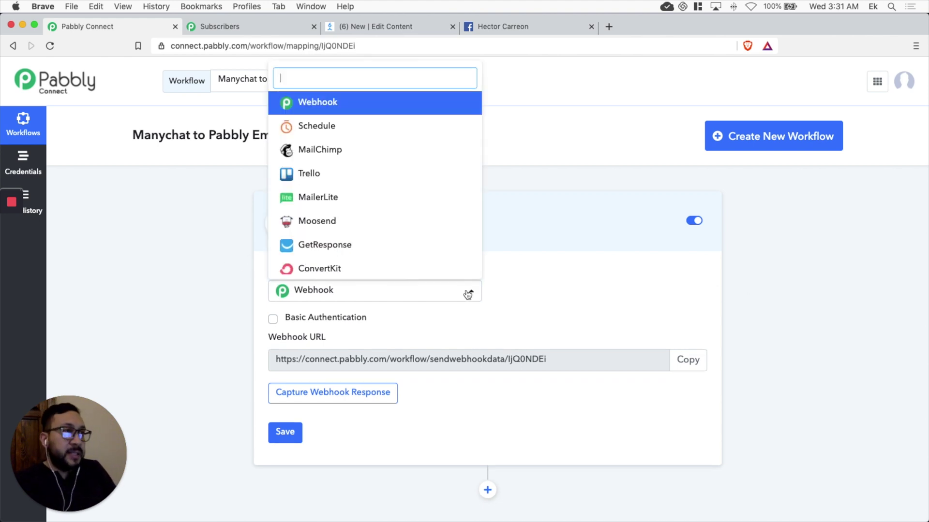
{"action": "type", "text": "man"}
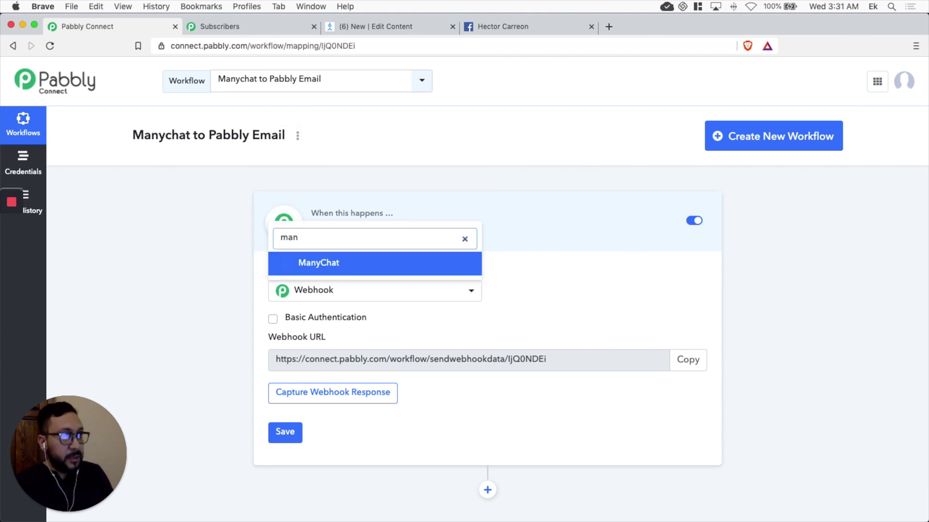
{"action": "left_click", "coordinate": [362, 268]}
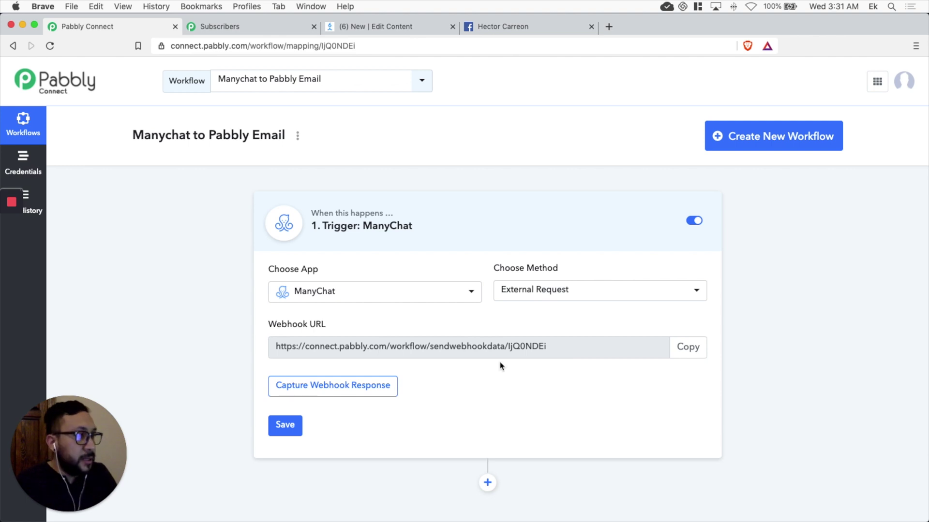
{"action": "left_click", "coordinate": [689, 348]}
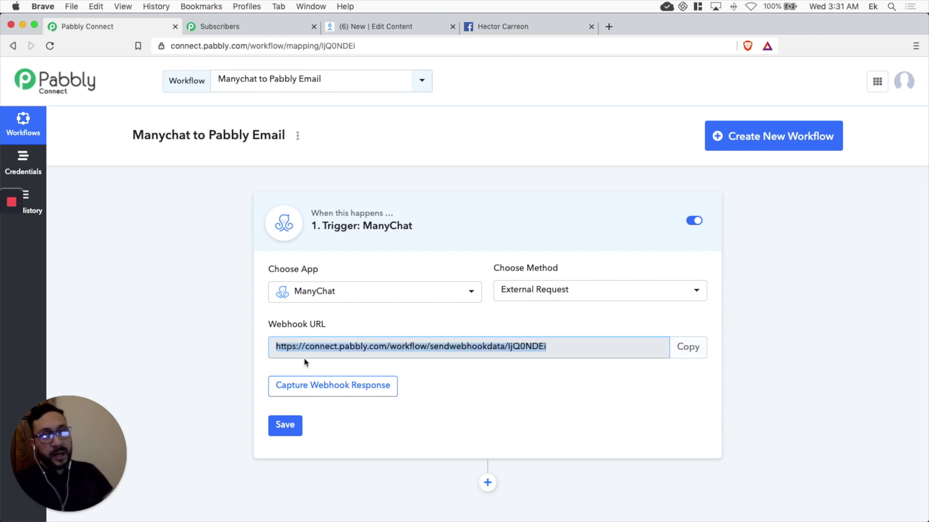
{"action": "left_click", "coordinate": [401, 31]}
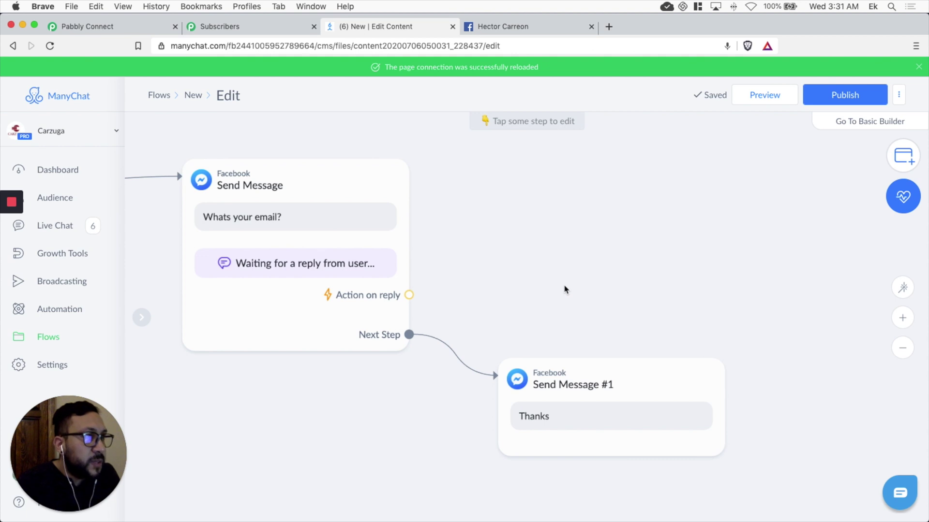
Step: Edit the email-question Send Message step and add actions that run after a valid email reply
{"action": "left_click", "coordinate": [266, 263]}
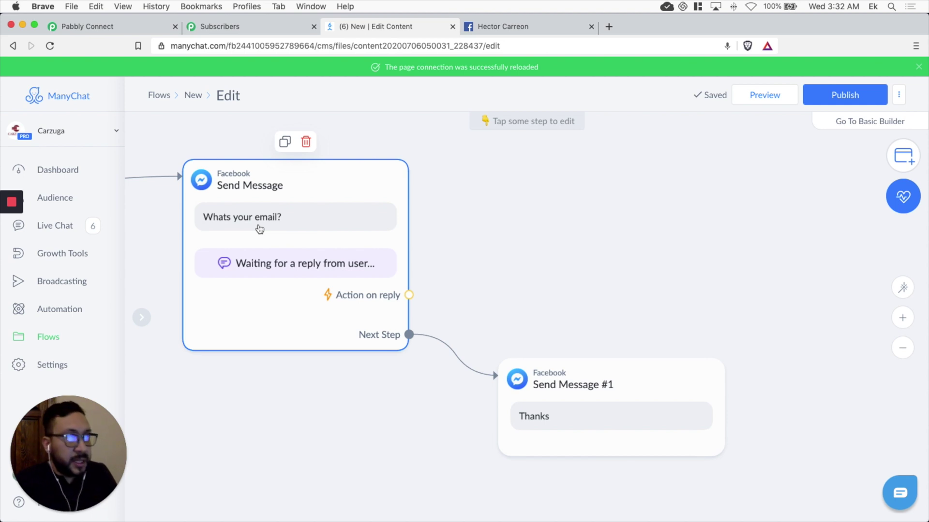
{"action": "left_click", "coordinate": [290, 232]}
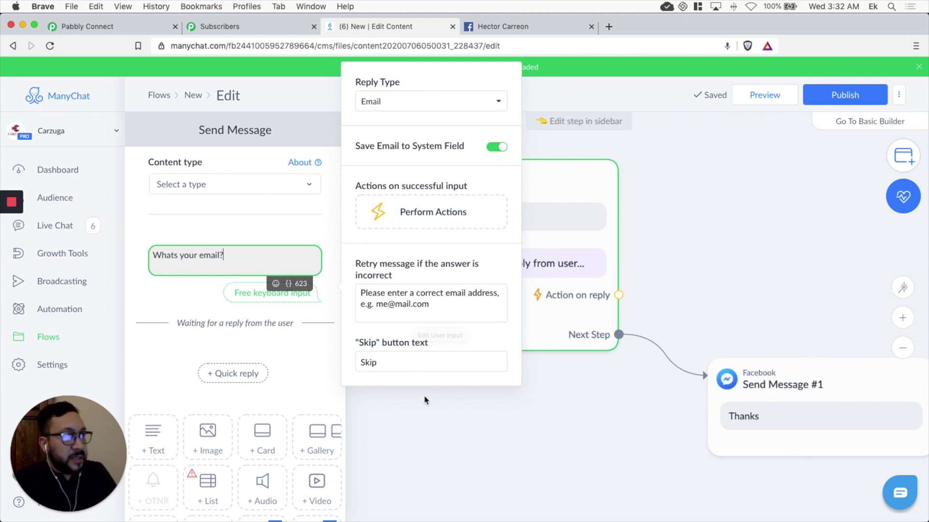
{"action": "left_click", "coordinate": [453, 221]}
Step: Move the new Actions node aside, add an External Request action, and open its settings
{"action": "left_click", "coordinate": [740, 237]}
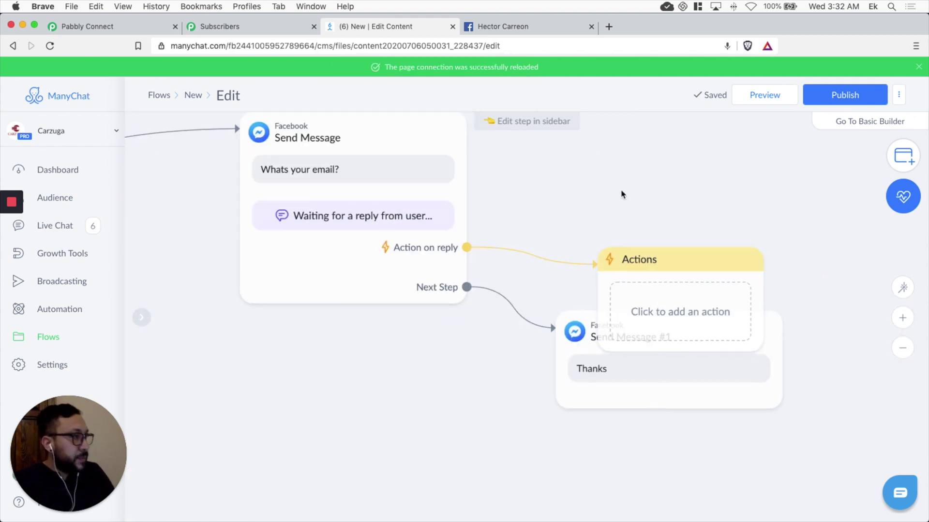
{"action": "left_click_drag", "start_coordinate": [627, 292], "coordinate": [600, 179]}
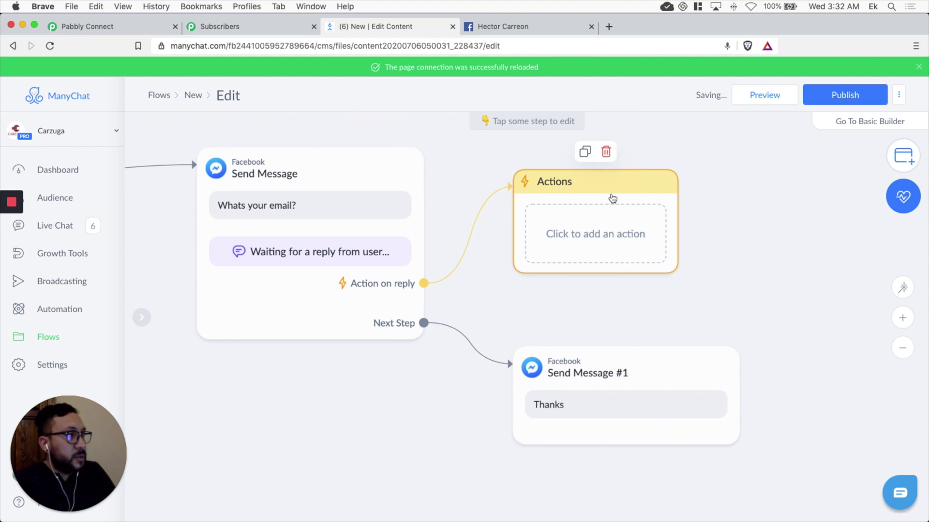
{"action": "left_click", "coordinate": [622, 233]}
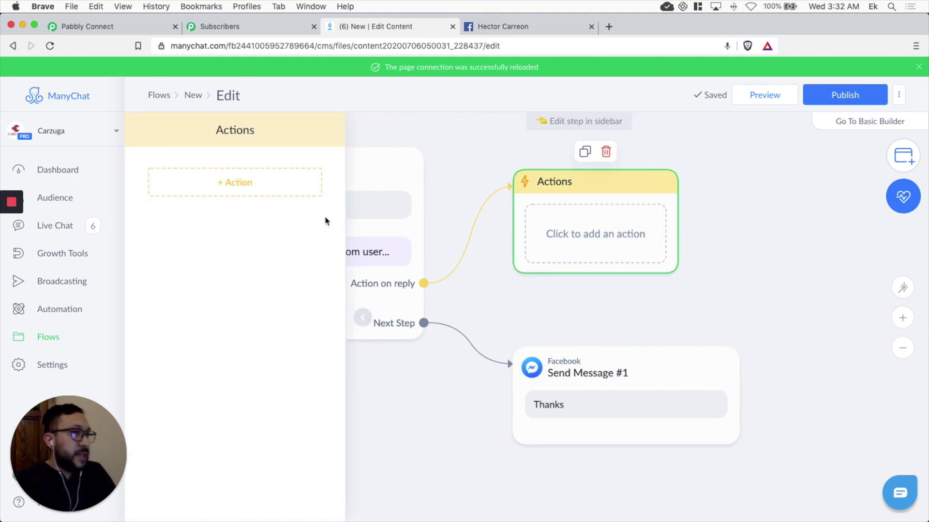
{"action": "left_click", "coordinate": [252, 190]}
{"action": "scroll", "coordinate": [256, 268], "scroll_direction": "down", "scroll_amount": 10}
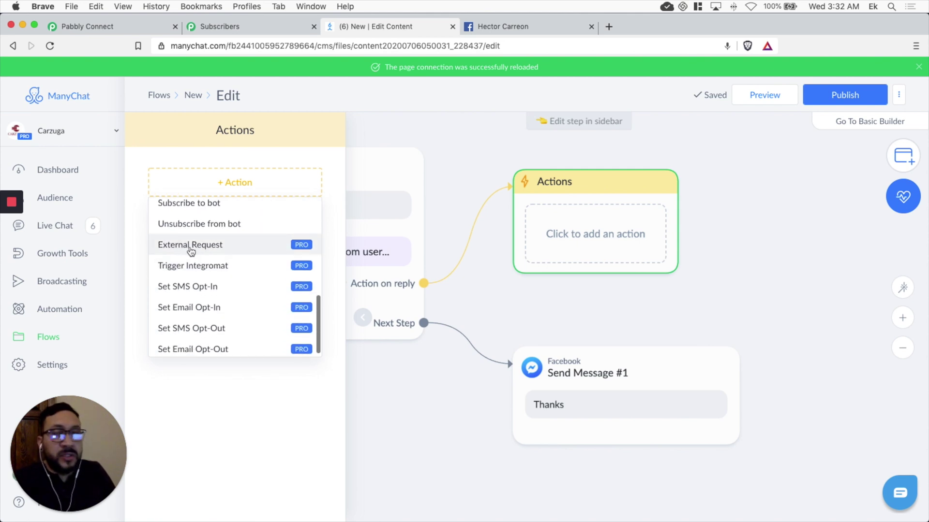
{"action": "left_click", "coordinate": [191, 251]}
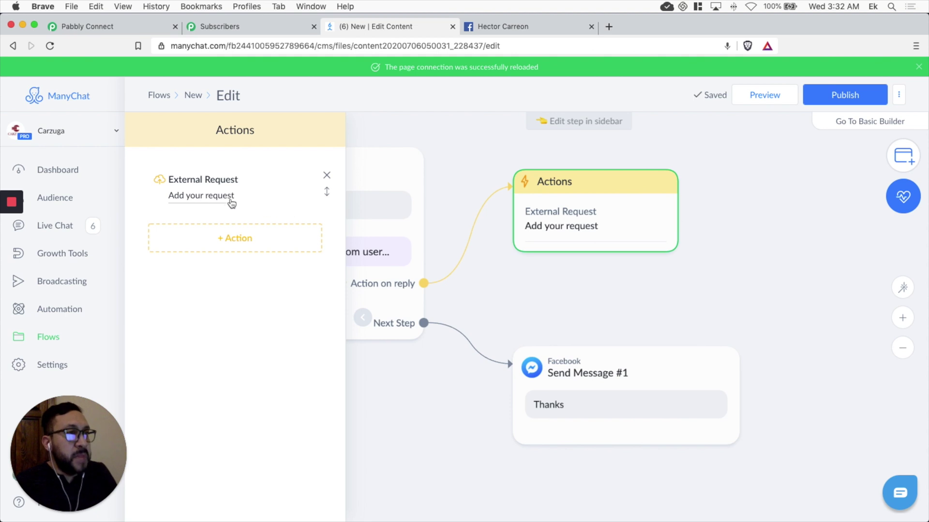
{"action": "left_click", "coordinate": [202, 198]}
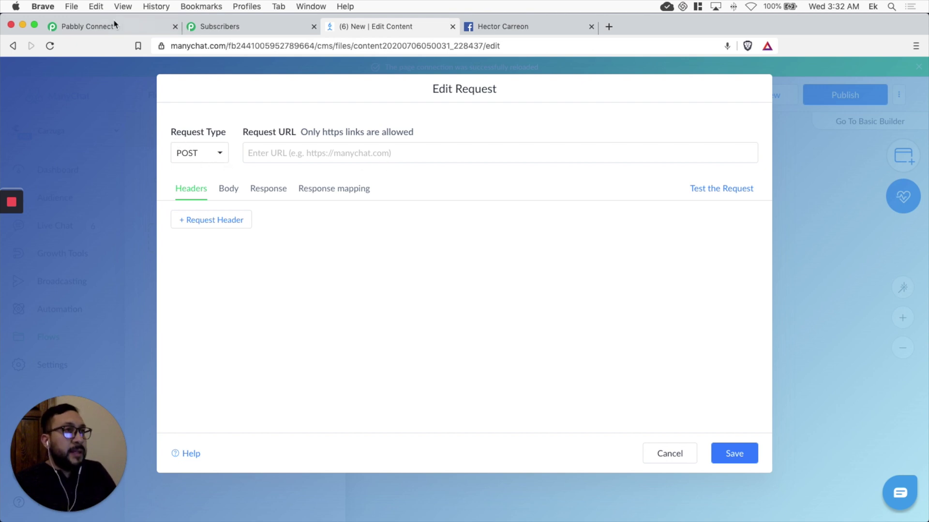
Step: Paste the Pabbly Connect webhook URL as the Request URL and test the request
{"action": "left_click", "coordinate": [88, 27]}
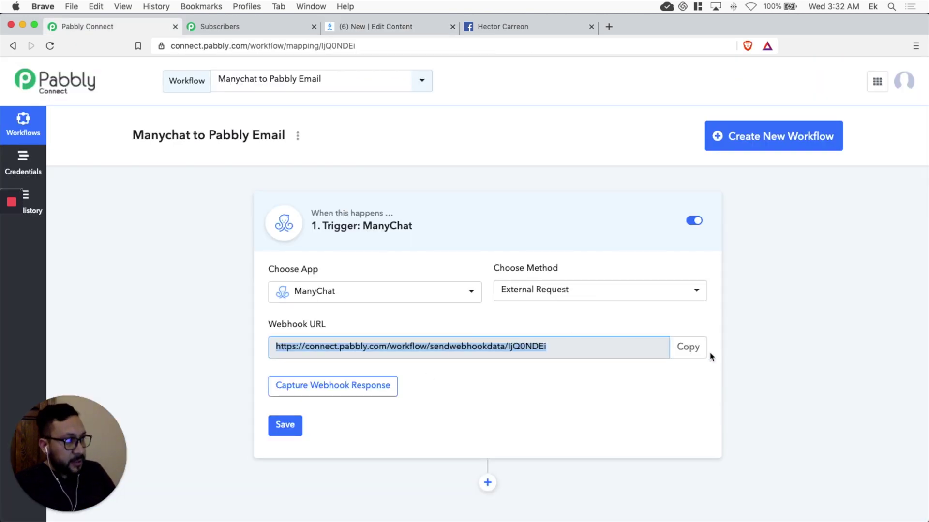
{"action": "left_click", "coordinate": [696, 349]}
{"action": "left_click", "coordinate": [389, 27]}
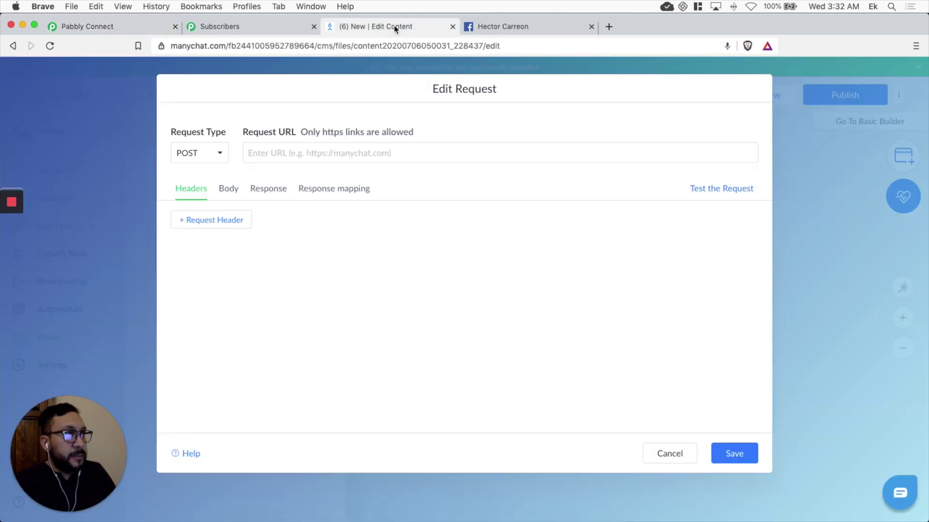
{"action": "left_click", "coordinate": [311, 154]}
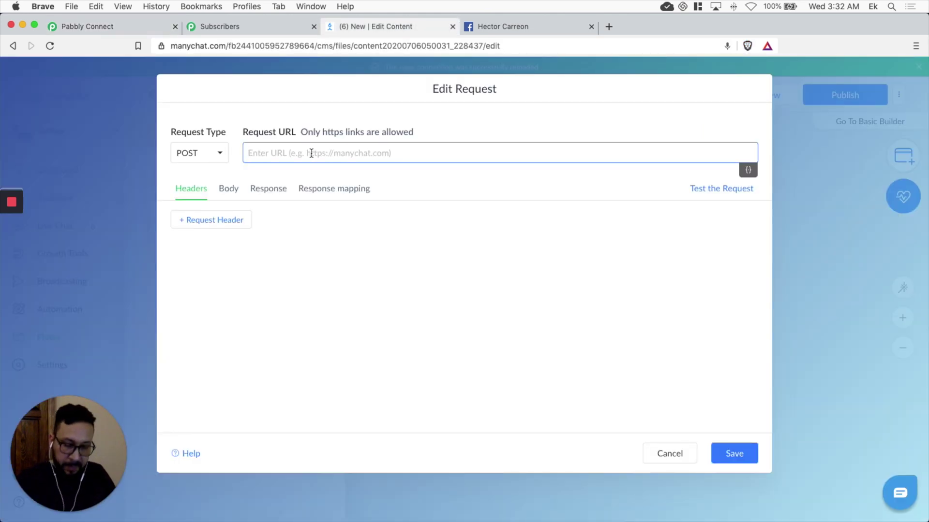
{"action": "key", "text": "super+v"}
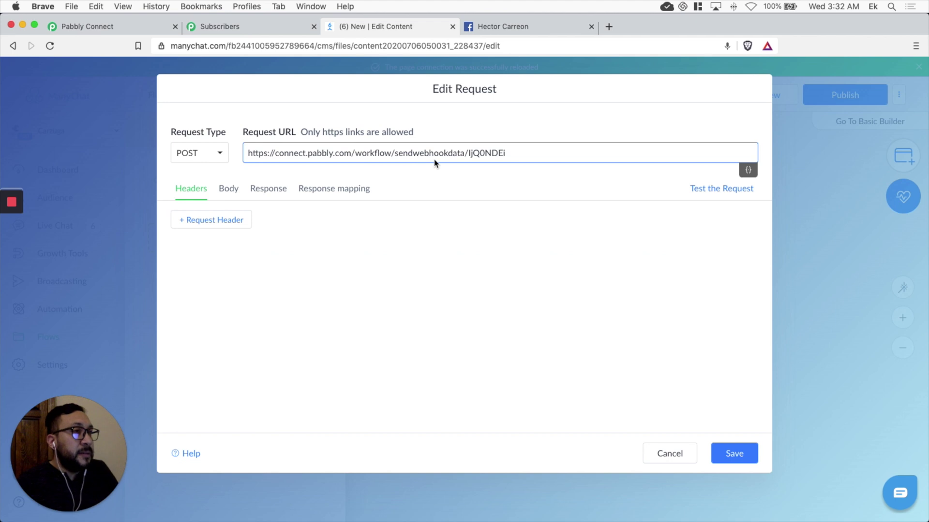
{"action": "left_click", "coordinate": [718, 190]}
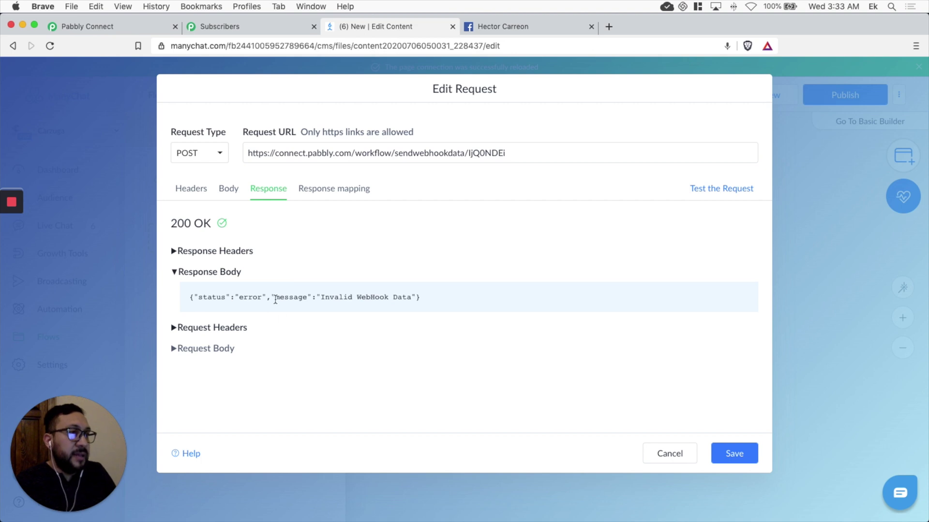
Step: Check the Invalid WebHook Data error, then view the request Body settings
{"action": "left_click_drag", "start_coordinate": [247, 298], "coordinate": [285, 297]}
{"action": "left_click_drag", "start_coordinate": [419, 300], "coordinate": [335, 297]}
{"action": "left_click", "coordinate": [410, 298]}
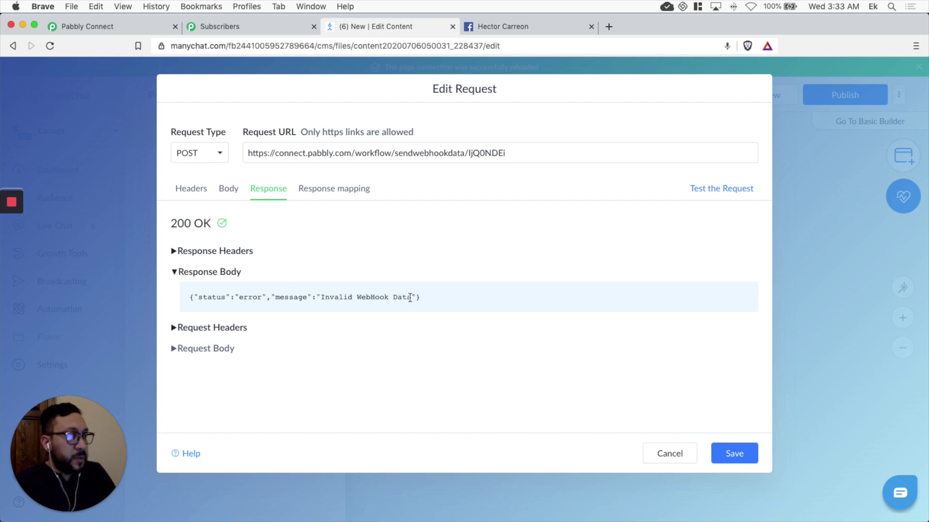
{"action": "left_click", "coordinate": [228, 192]}
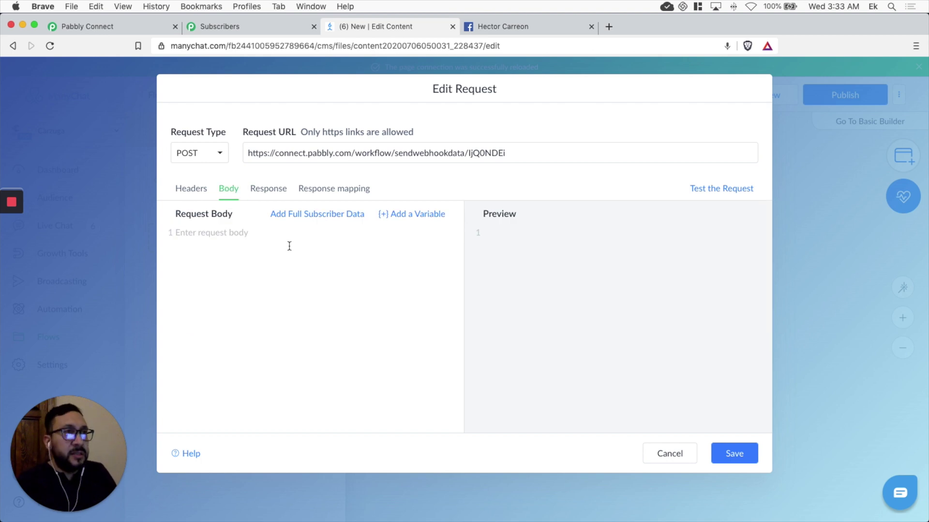
Step: Add Full Subscriber Data to the request body and retest until it returns 200 OK
{"action": "left_click", "coordinate": [312, 213]}
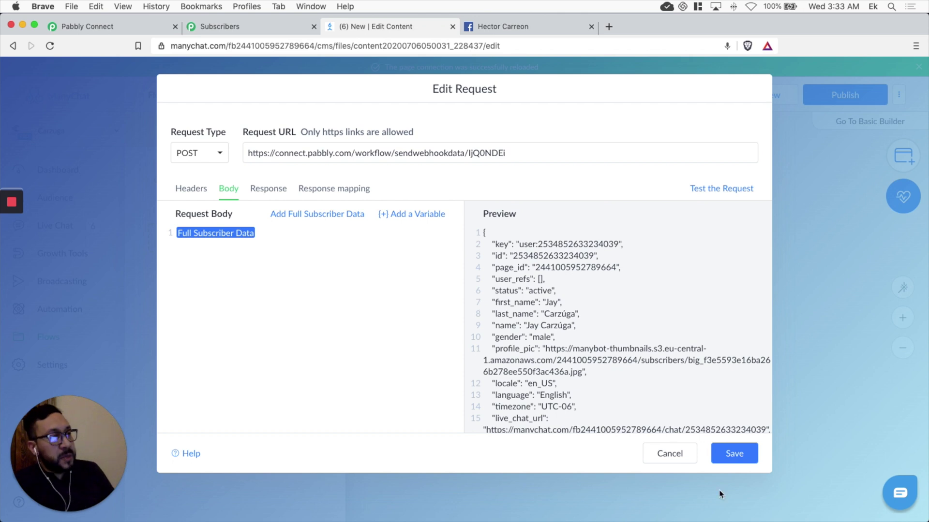
{"action": "left_click", "coordinate": [730, 190]}
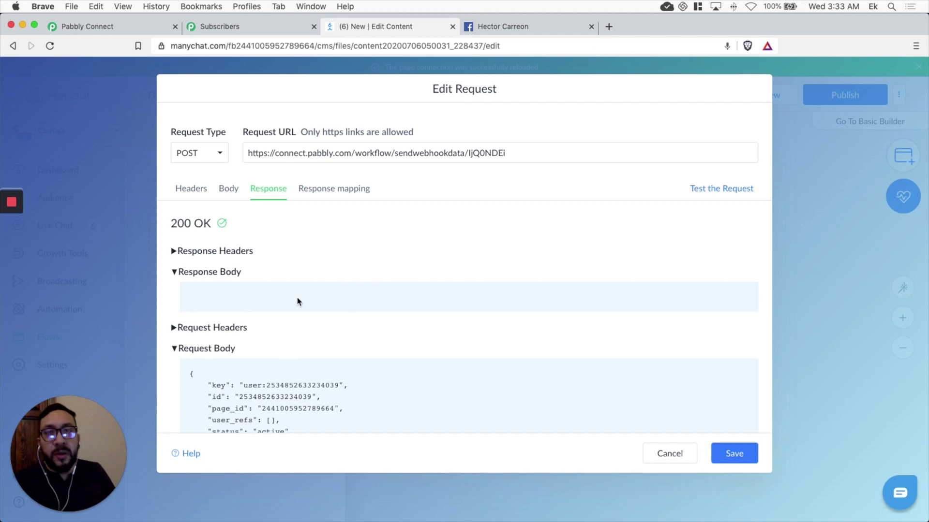
{"action": "left_click", "coordinate": [113, 30]}
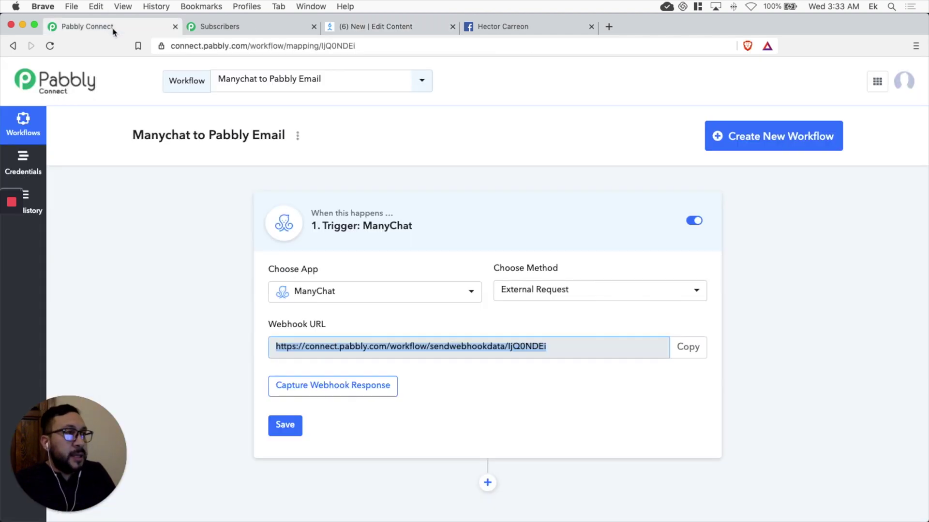
Step: Have Pabbly wait for a webhook response, resend ManyChat's test request, and confirm Response Accepted
{"action": "left_click", "coordinate": [346, 392]}
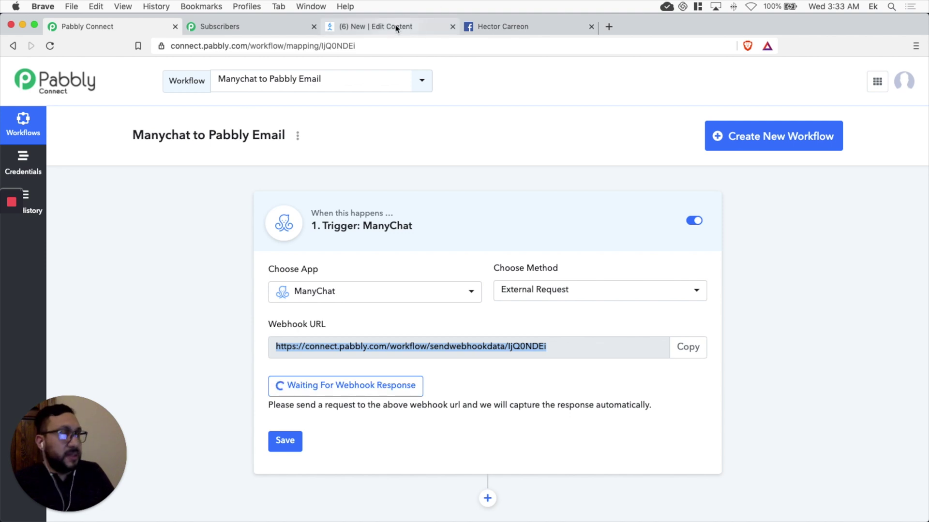
{"action": "left_click", "coordinate": [430, 26]}
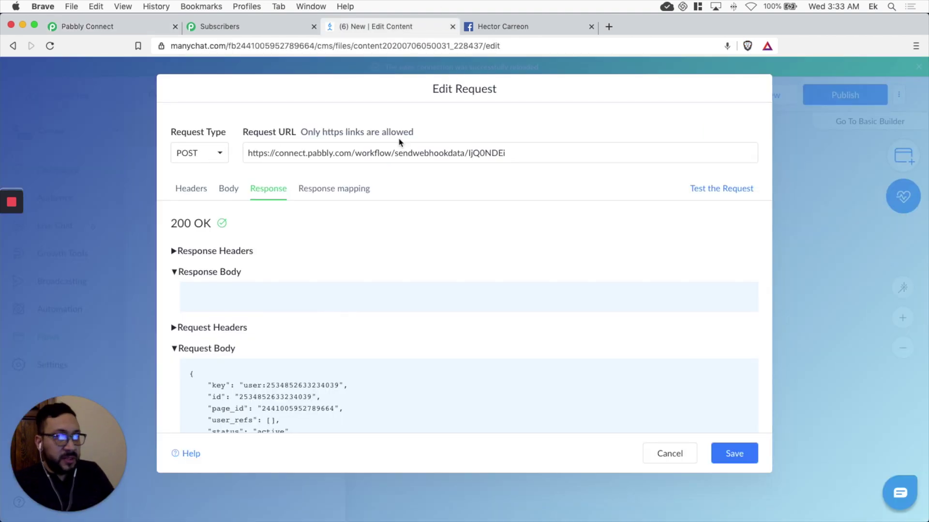
{"action": "left_click", "coordinate": [725, 191]}
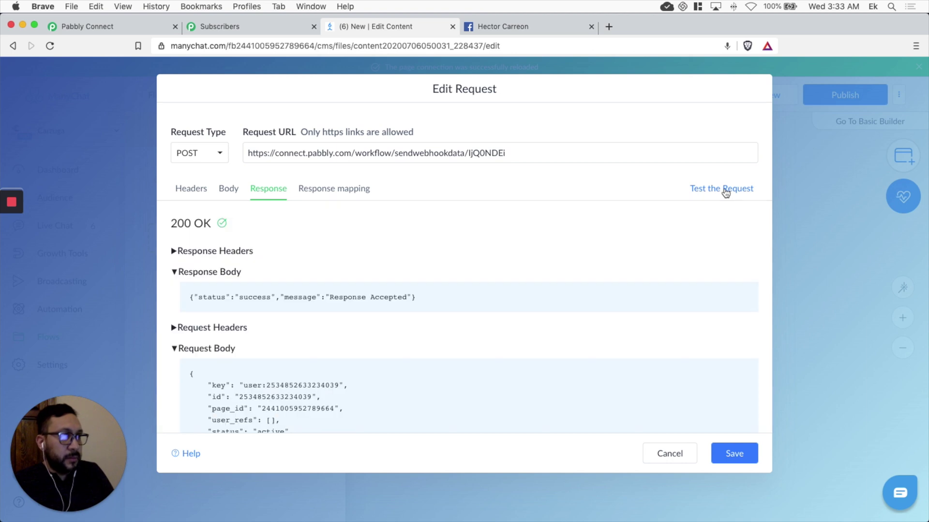
{"action": "left_click_drag", "start_coordinate": [350, 298], "coordinate": [421, 300]}
{"action": "left_click", "coordinate": [427, 299]}
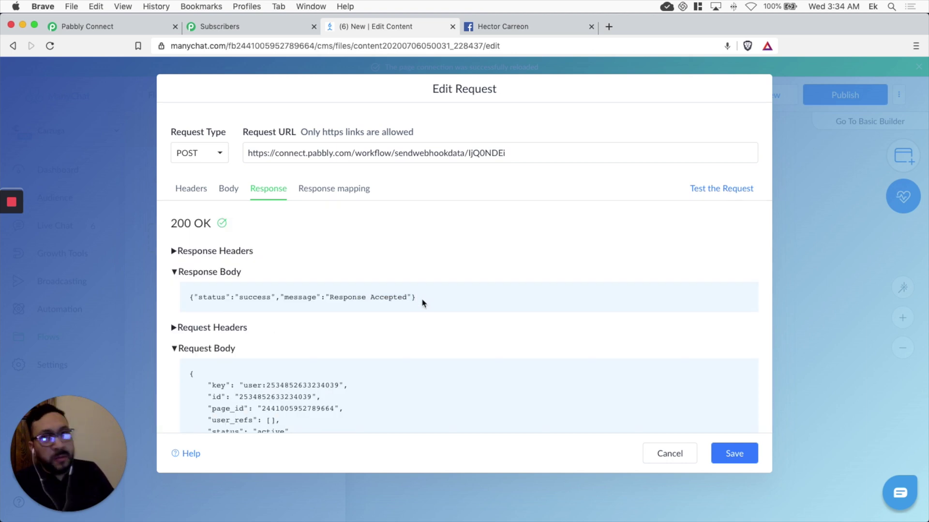
{"action": "left_click", "coordinate": [107, 28]}
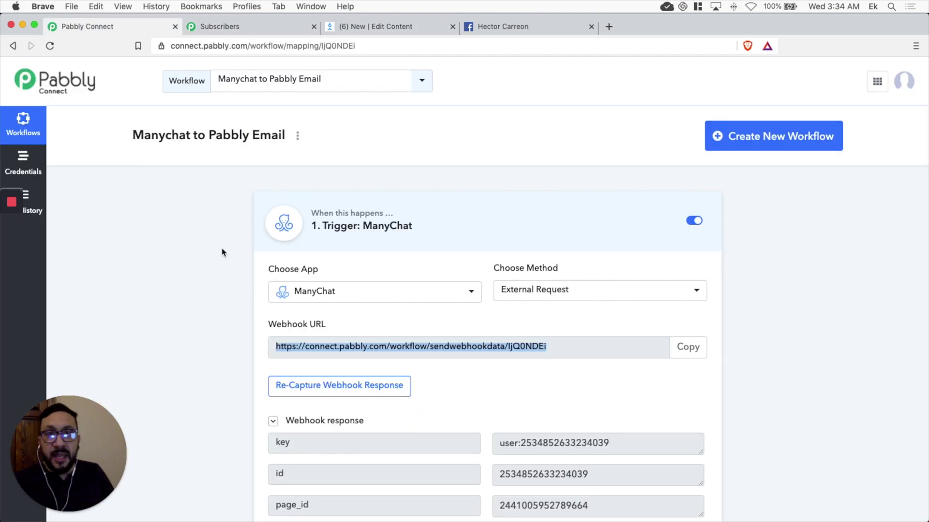
Step: Review the captured ManyChat webhook fields, save the response, and add an action step below
{"action": "scroll", "coordinate": [222, 253], "scroll_direction": "down", "scroll_amount": 2}
{"action": "left_click", "coordinate": [207, 273]}
{"action": "scroll", "coordinate": [207, 274], "scroll_direction": "down", "scroll_amount": 2}
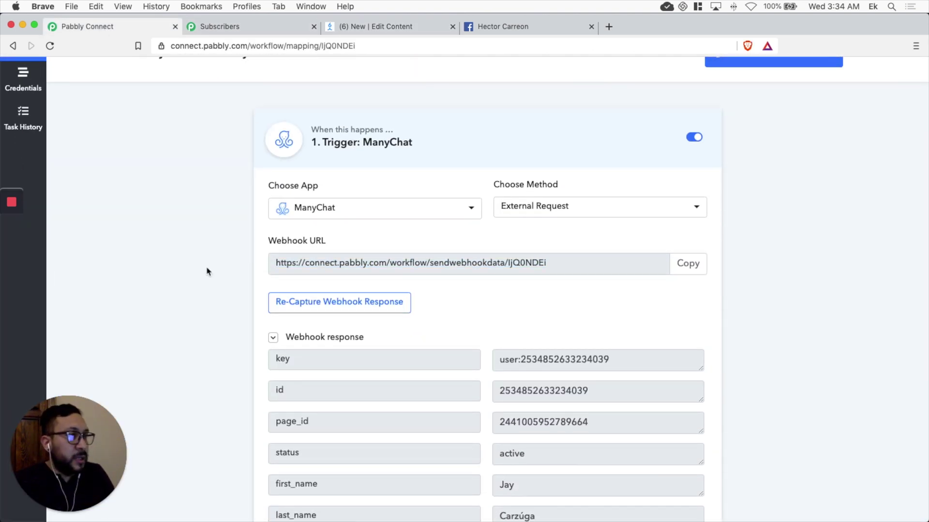
{"action": "scroll", "coordinate": [485, 302], "scroll_direction": "down", "scroll_amount": 4}
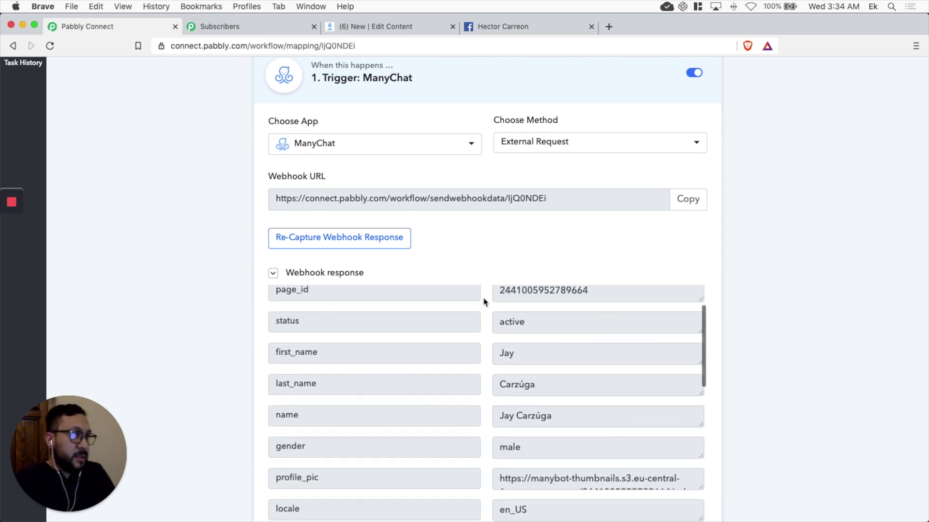
{"action": "scroll", "coordinate": [513, 339], "scroll_direction": "up", "scroll_amount": 3}
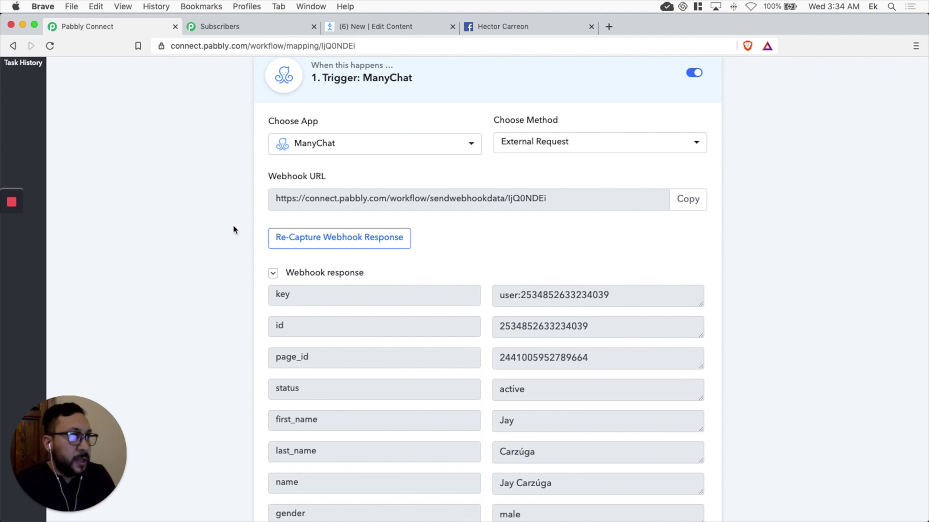
{"action": "scroll", "coordinate": [233, 230], "scroll_direction": "up", "scroll_amount": 3}
{"action": "scroll", "coordinate": [234, 230], "scroll_direction": "down", "scroll_amount": 6}
{"action": "scroll", "coordinate": [233, 230], "scroll_direction": "up", "scroll_amount": 1}
{"action": "left_click", "coordinate": [289, 468]}
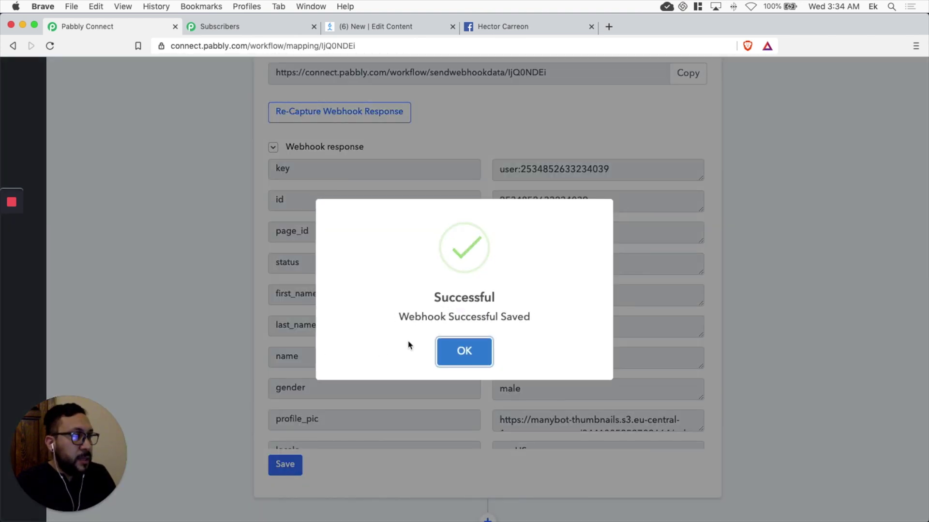
{"action": "left_click", "coordinate": [461, 349]}
{"action": "scroll", "coordinate": [254, 294], "scroll_direction": "down", "scroll_amount": 2}
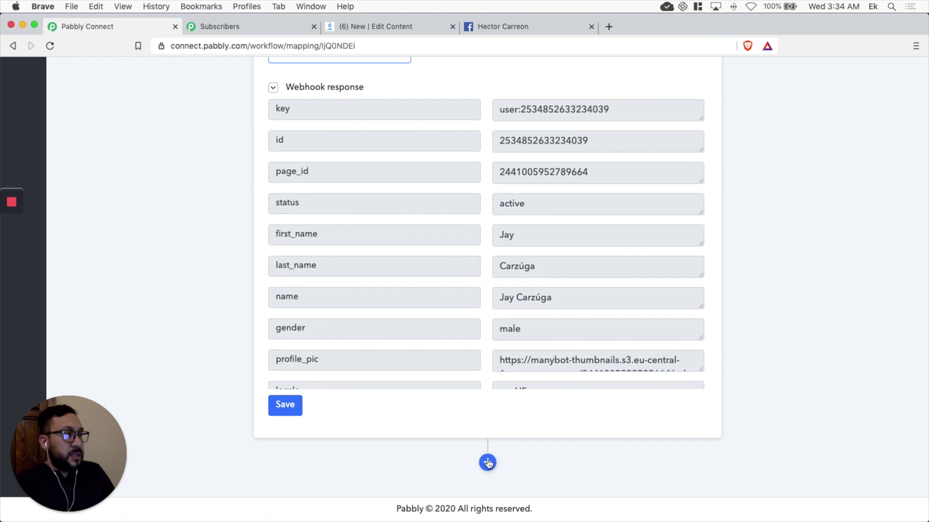
{"action": "left_click", "coordinate": [488, 461]}
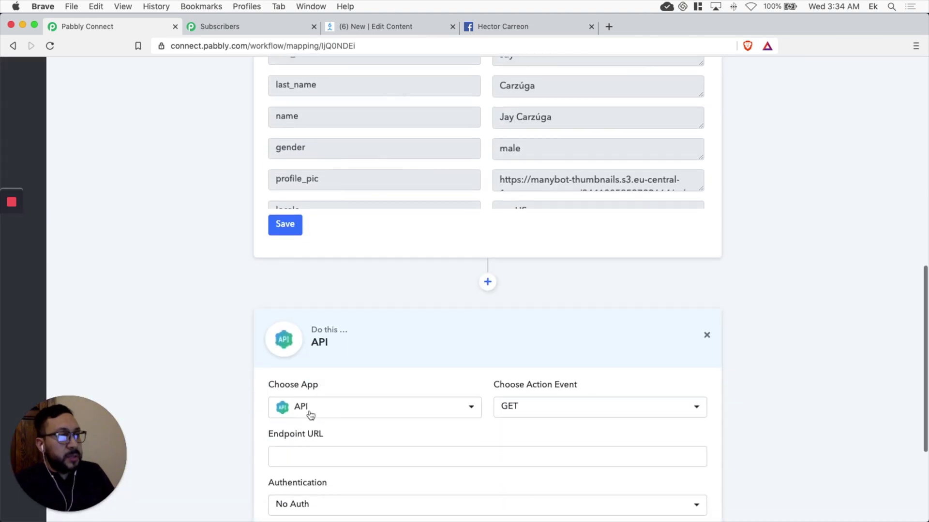
Step: Make Pabbly Email Marketing the action app with the Add Subscribers method and begin connecting it
{"action": "left_click", "coordinate": [423, 382]}
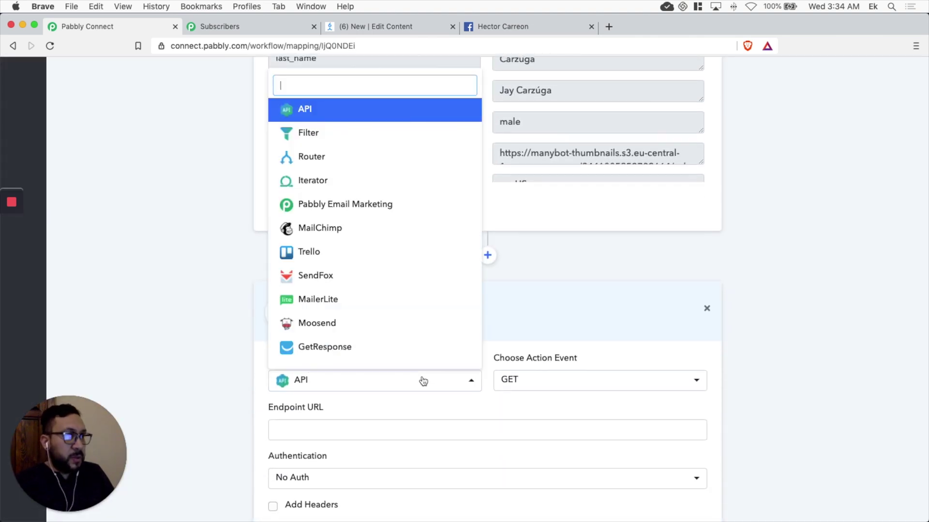
{"action": "left_click", "coordinate": [376, 205]}
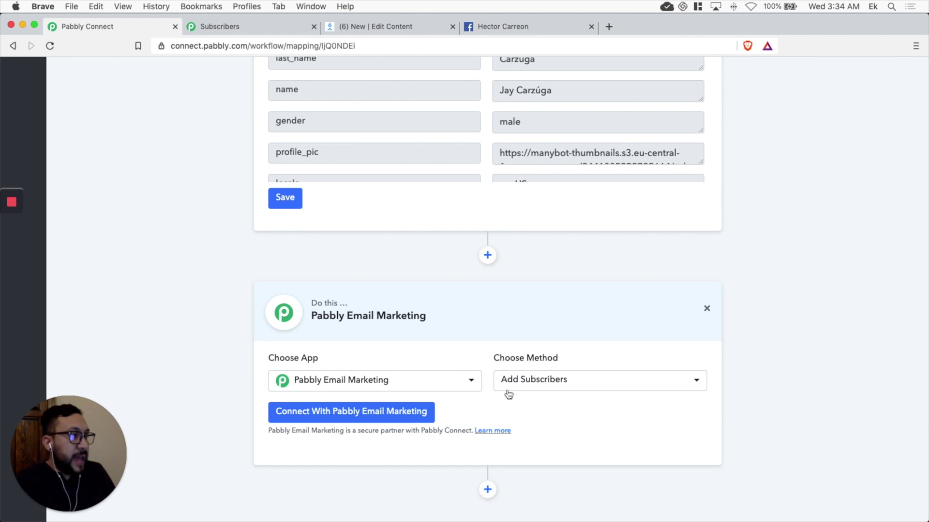
{"action": "left_click", "coordinate": [591, 386]}
{"action": "left_click", "coordinate": [589, 385]}
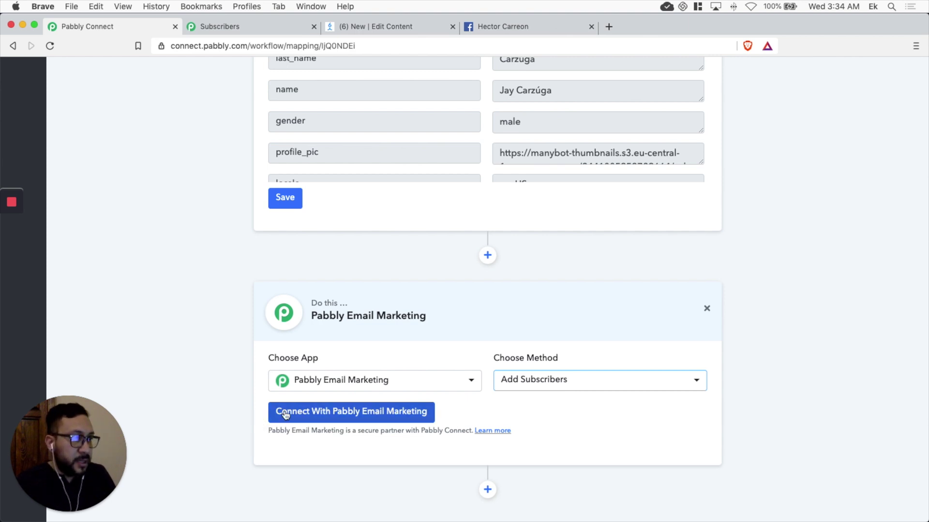
{"action": "left_click", "coordinate": [343, 414]}
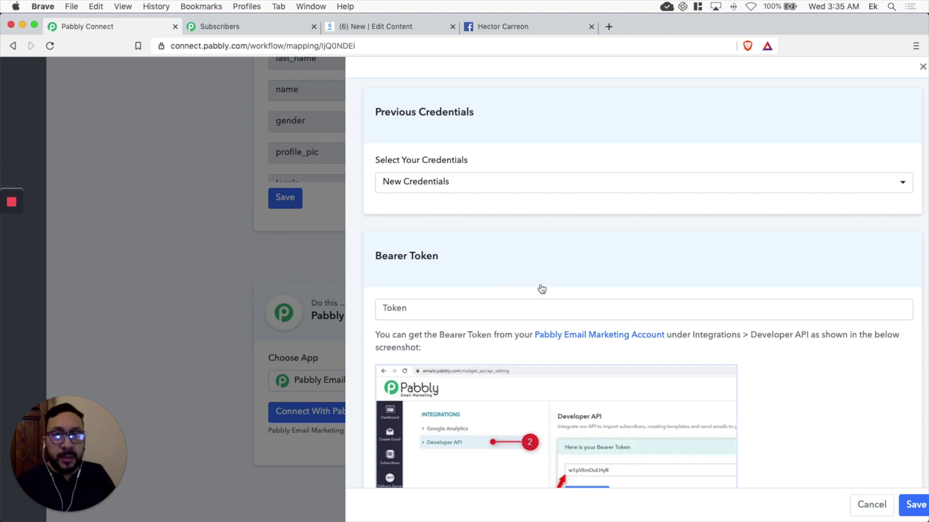
Step: Choose New Credentials for the Pabbly Email Marketing connection, then go to the Pabbly Email Marketing account
{"action": "left_click", "coordinate": [628, 188]}
{"action": "left_click", "coordinate": [553, 189]}
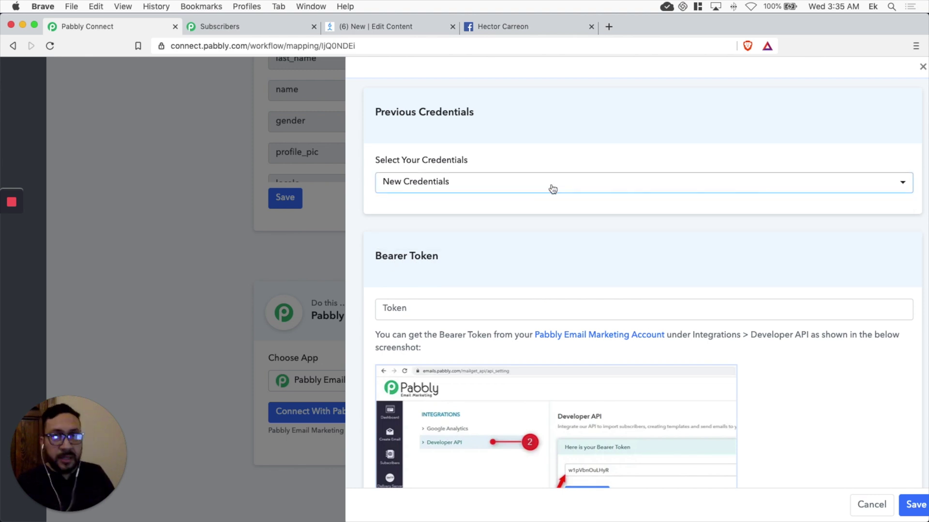
{"action": "left_click", "coordinate": [408, 310]}
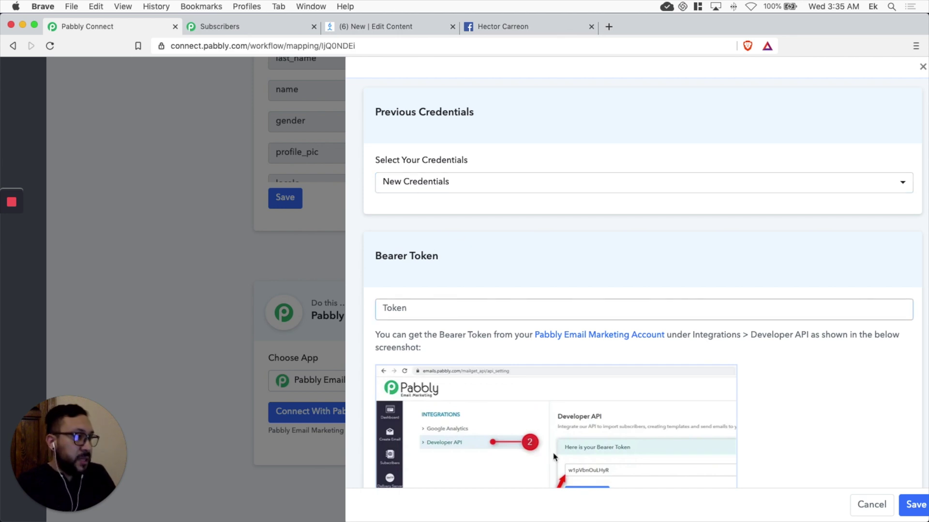
{"action": "scroll", "coordinate": [588, 424], "scroll_direction": "down", "scroll_amount": 3}
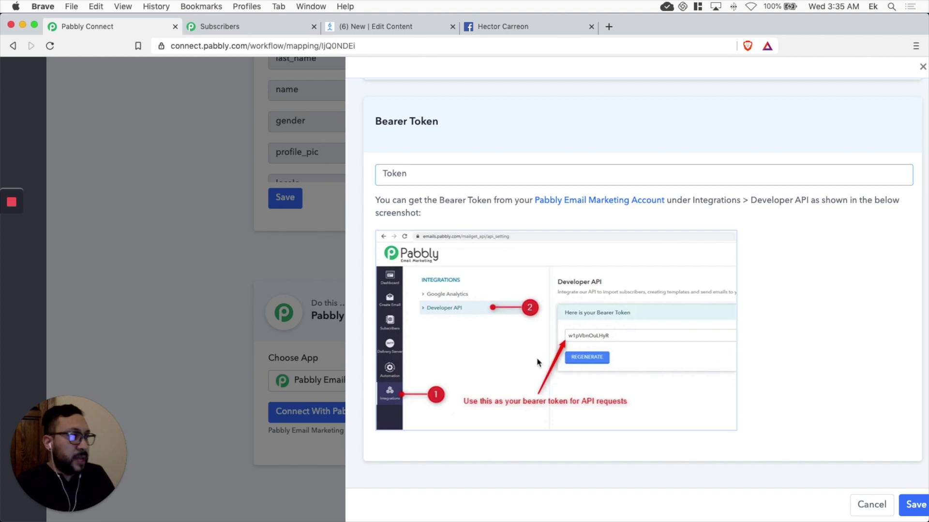
{"action": "scroll", "coordinate": [541, 363], "scroll_direction": "up", "scroll_amount": 3}
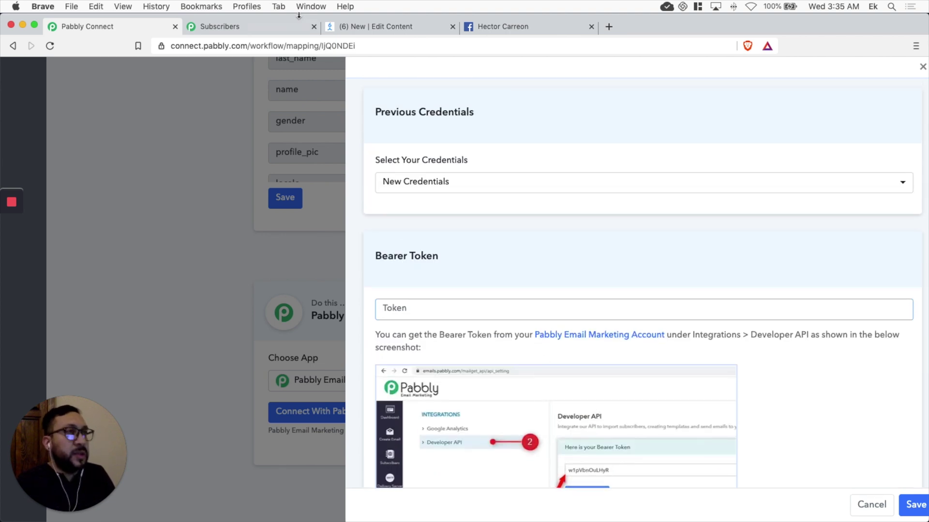
{"action": "left_click", "coordinate": [225, 28]}
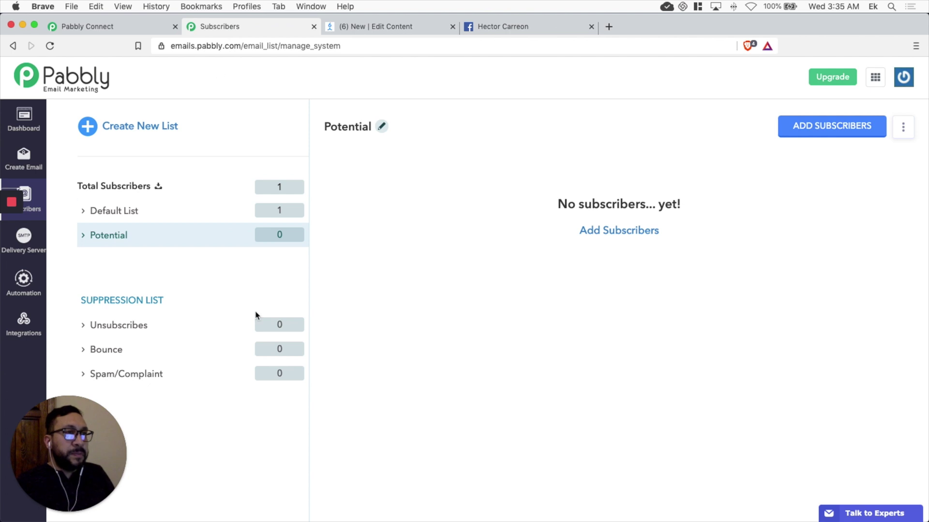
Step: Copy the bearer token from Pabbly Email Marketing's Integrations > Developer API page
{"action": "left_click", "coordinate": [26, 336]}
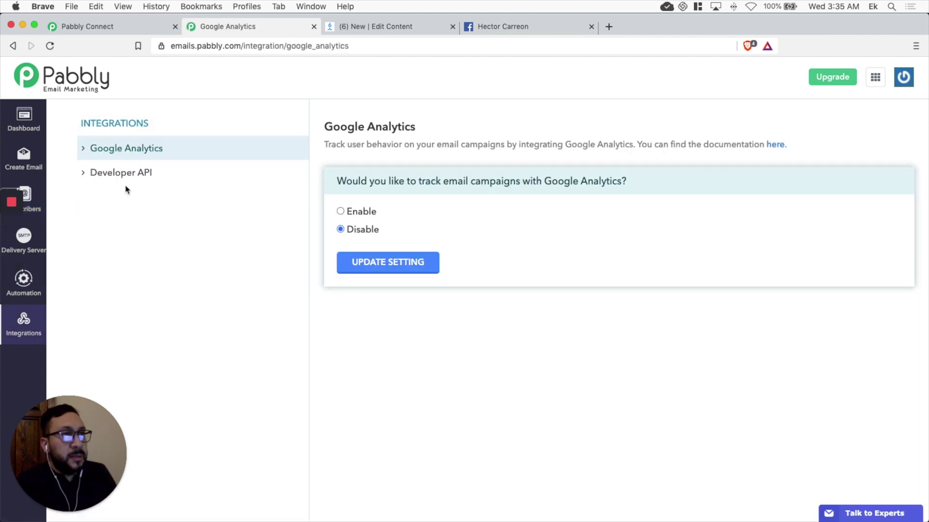
{"action": "left_click", "coordinate": [118, 177]}
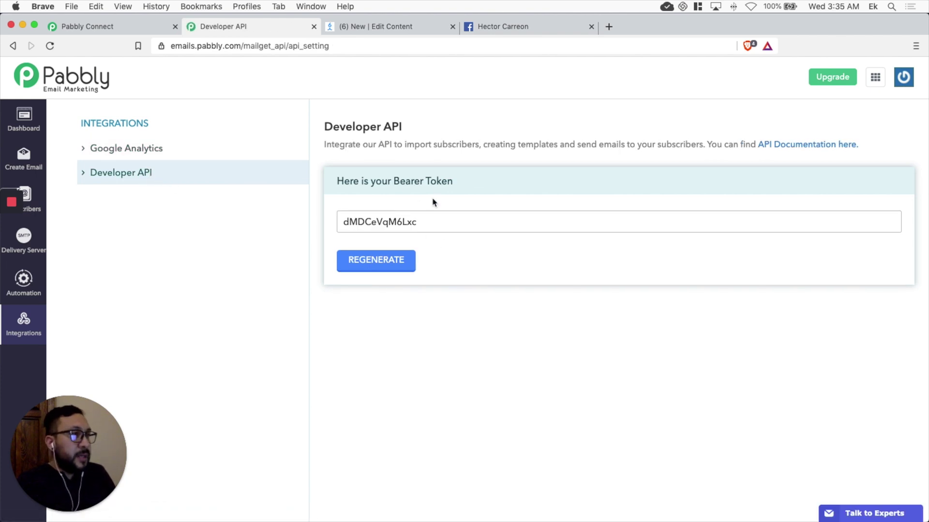
{"action": "left_click", "coordinate": [407, 221]}
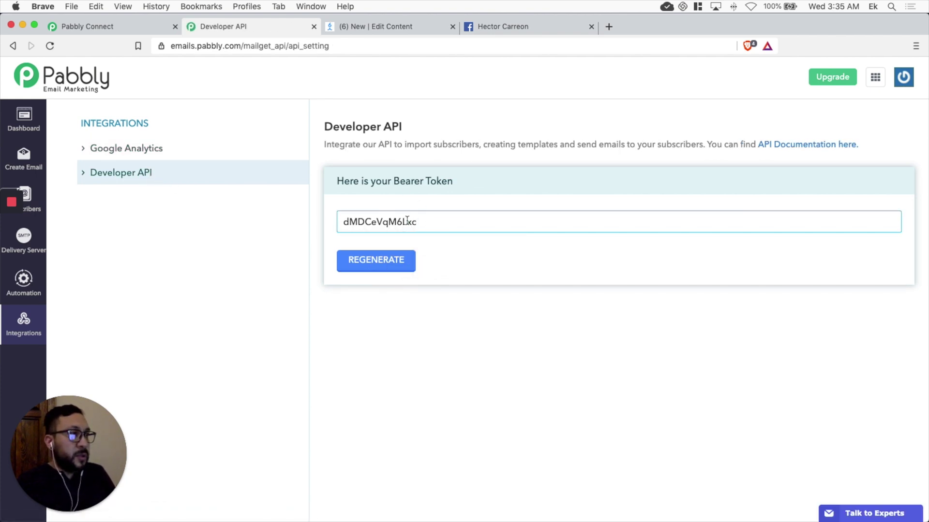
{"action": "double_click", "coordinate": [407, 221]}
{"action": "key", "text": "super+c"}
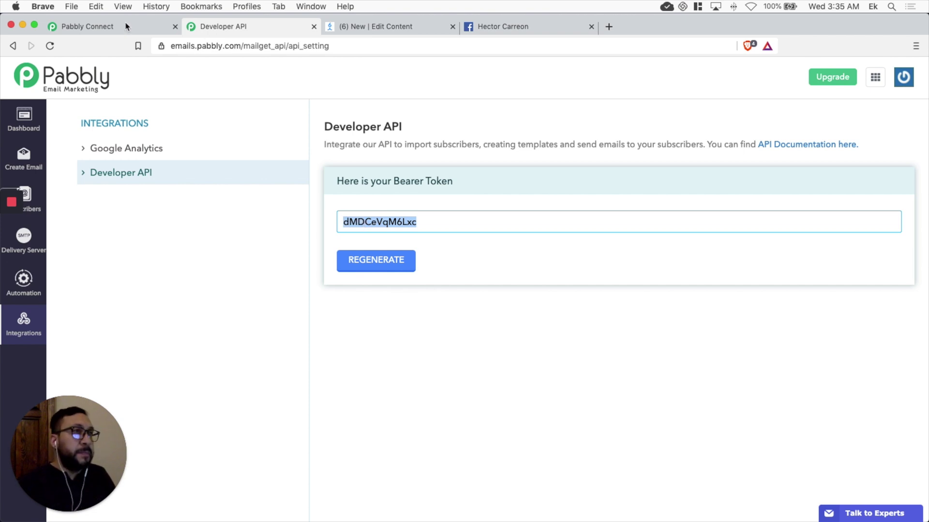
{"action": "left_click", "coordinate": [126, 26]}
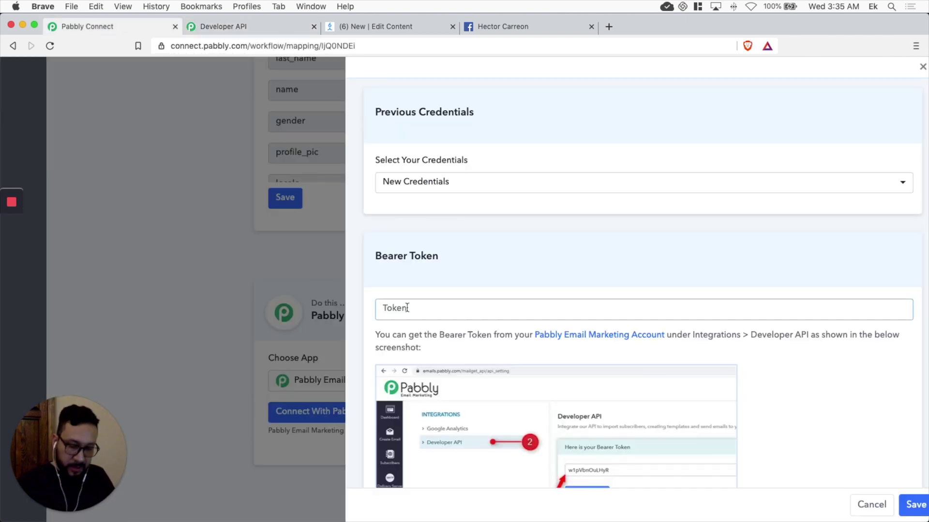
Step: Connect the Pabbly Email Marketing account using the pasted bearer token and save it
{"action": "key", "text": "super+v"}
{"action": "left_click", "coordinate": [914, 504]}
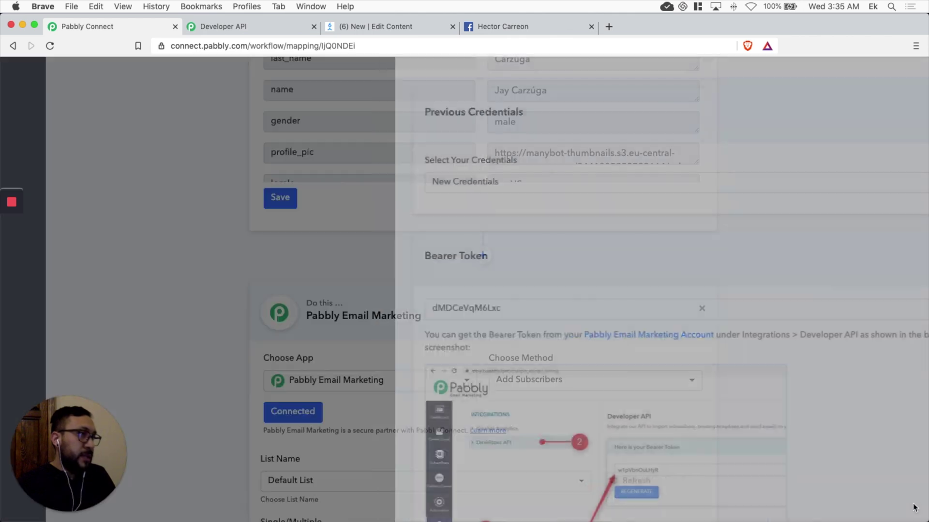
{"action": "scroll", "coordinate": [824, 408], "scroll_direction": "down", "scroll_amount": 3}
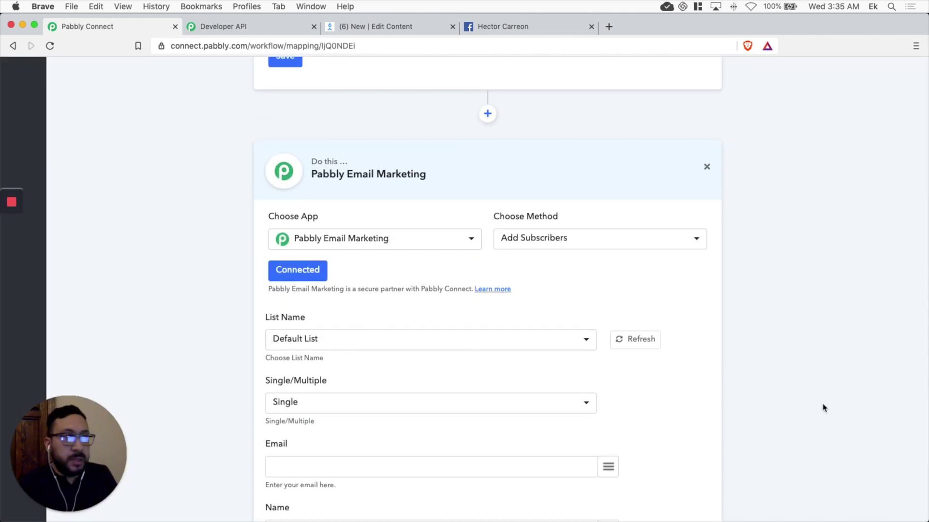
{"action": "scroll", "coordinate": [824, 408], "scroll_direction": "down", "scroll_amount": 1}
{"action": "scroll", "coordinate": [194, 279], "scroll_direction": "down", "scroll_amount": 2}
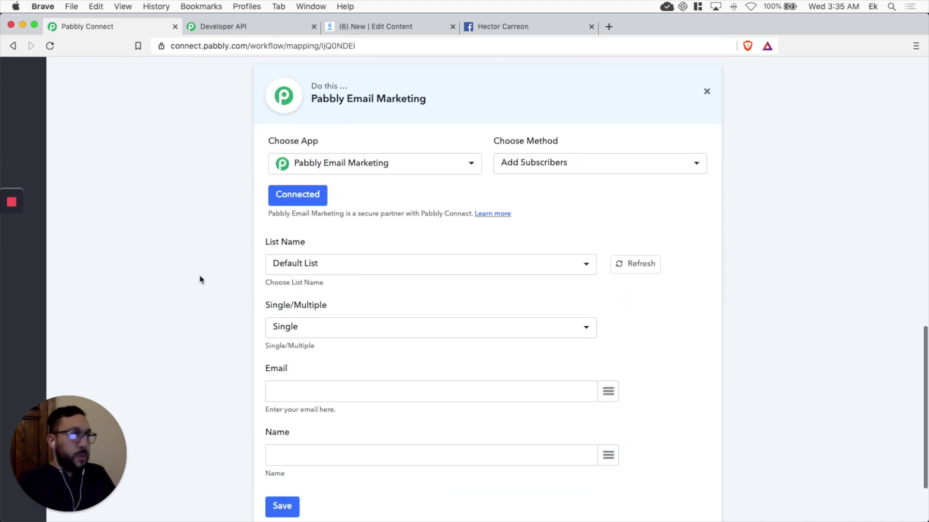
{"action": "scroll", "coordinate": [200, 280], "scroll_direction": "down", "scroll_amount": 2}
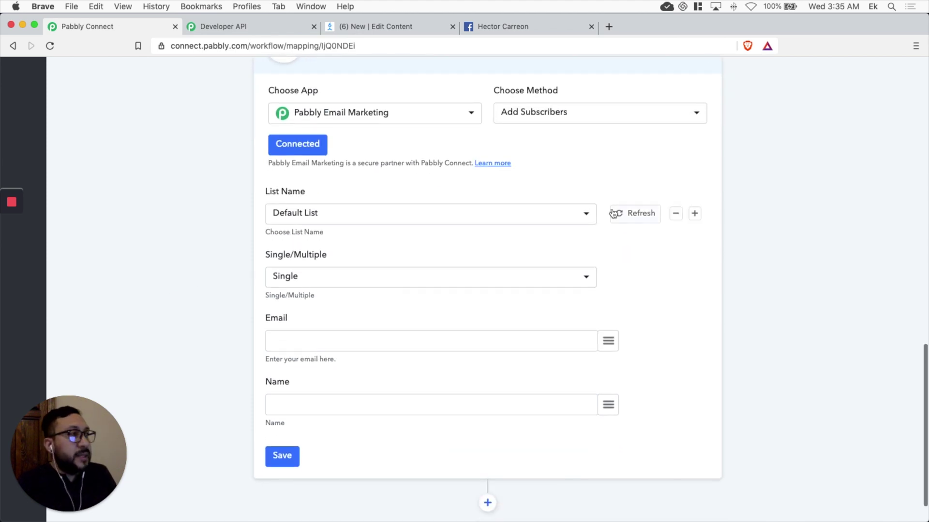
Step: Look over the List Name choices without changing them, then return to the Email Marketing tab
{"action": "left_click", "coordinate": [586, 213]}
{"action": "left_click", "coordinate": [586, 214]}
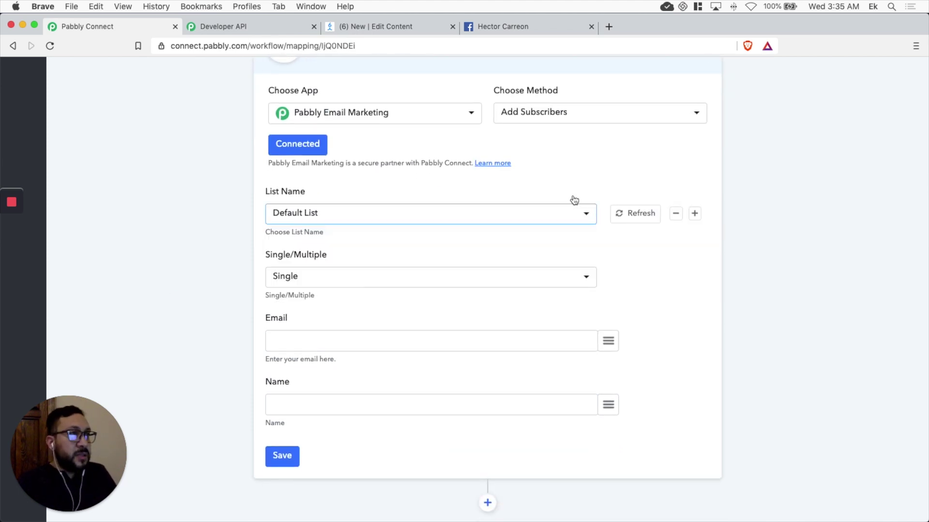
{"action": "left_click", "coordinate": [229, 30]}
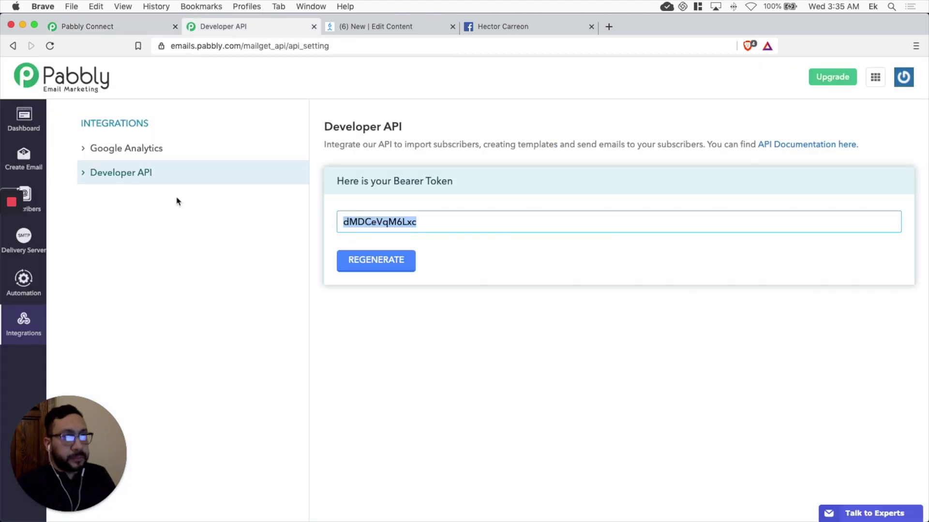
Step: Confirm the Potential subscriber list has no subscribers, then return to the Pabbly Connect workflow
{"action": "left_click", "coordinate": [27, 201]}
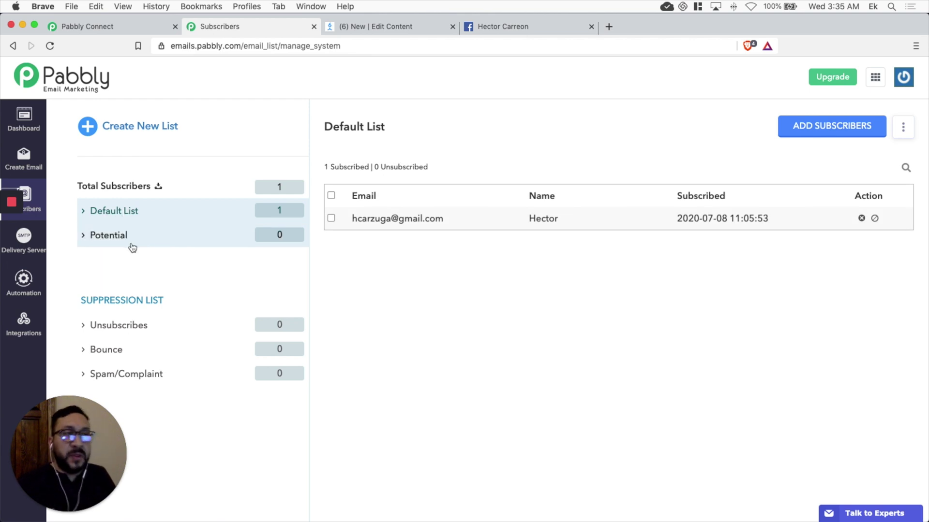
{"action": "left_click", "coordinate": [111, 240]}
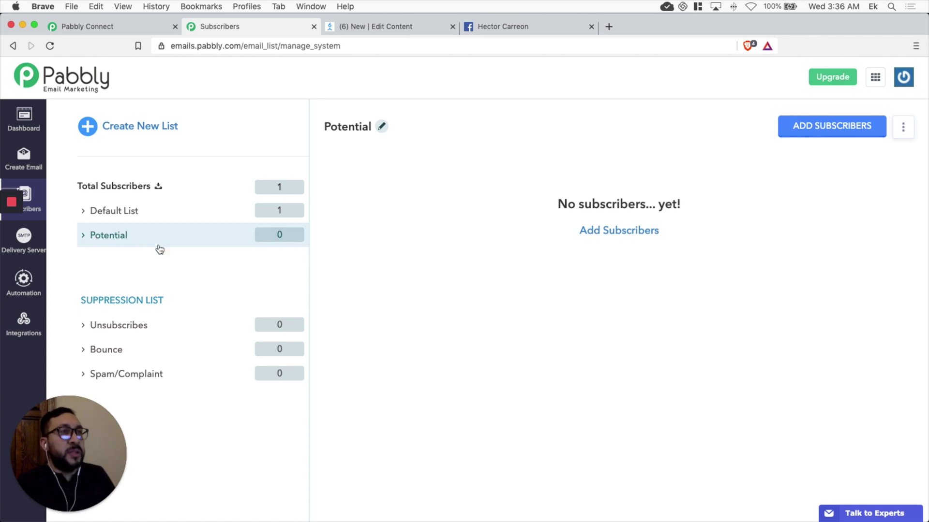
{"action": "left_click", "coordinate": [140, 27]}
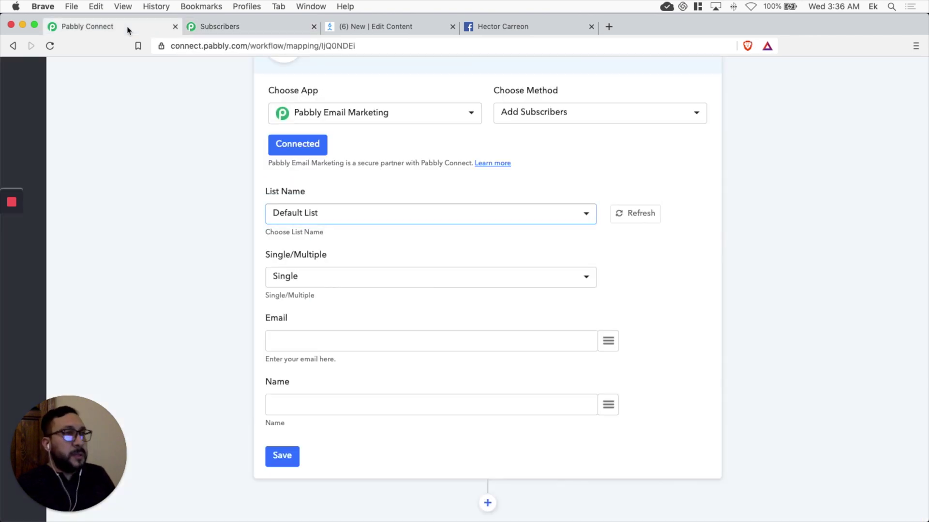
Step: Target the Potential list and keep Single subscriber mode
{"action": "left_click", "coordinate": [586, 214]}
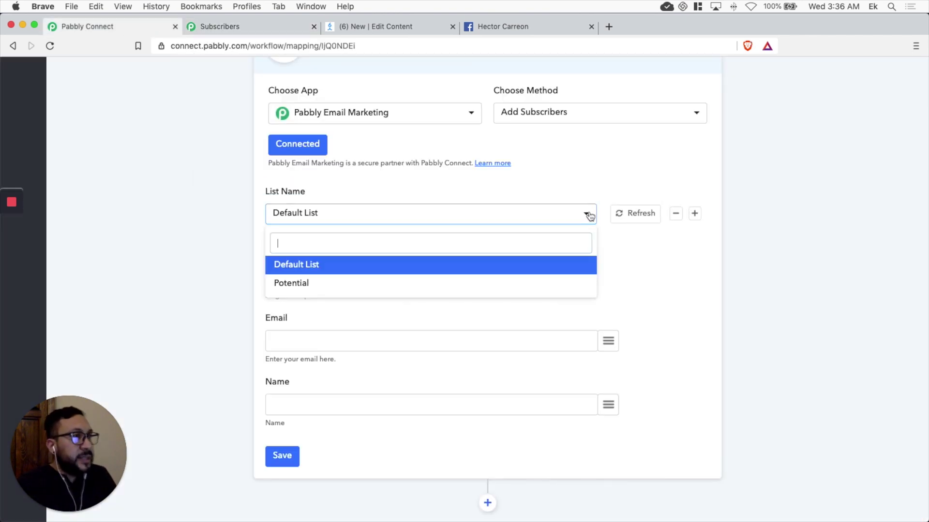
{"action": "left_click", "coordinate": [290, 288]}
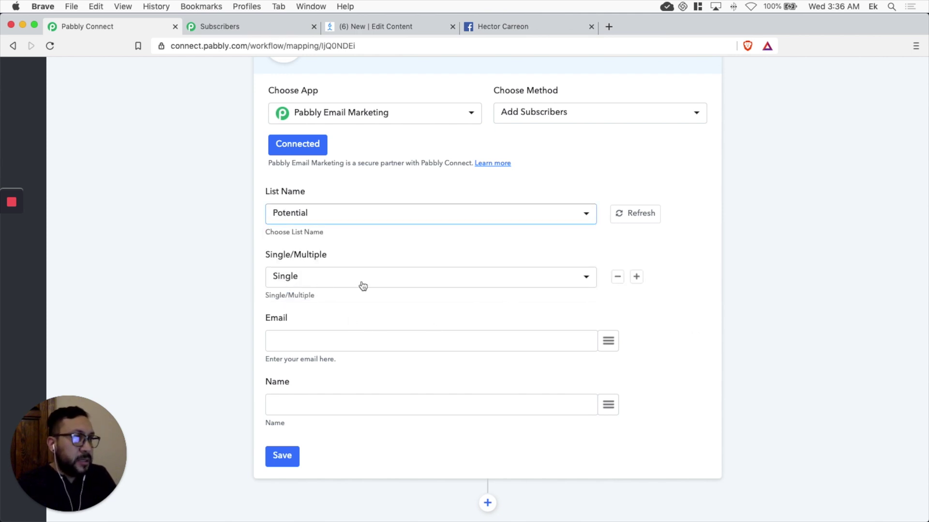
{"action": "left_click", "coordinate": [413, 279]}
{"action": "left_click", "coordinate": [176, 292]}
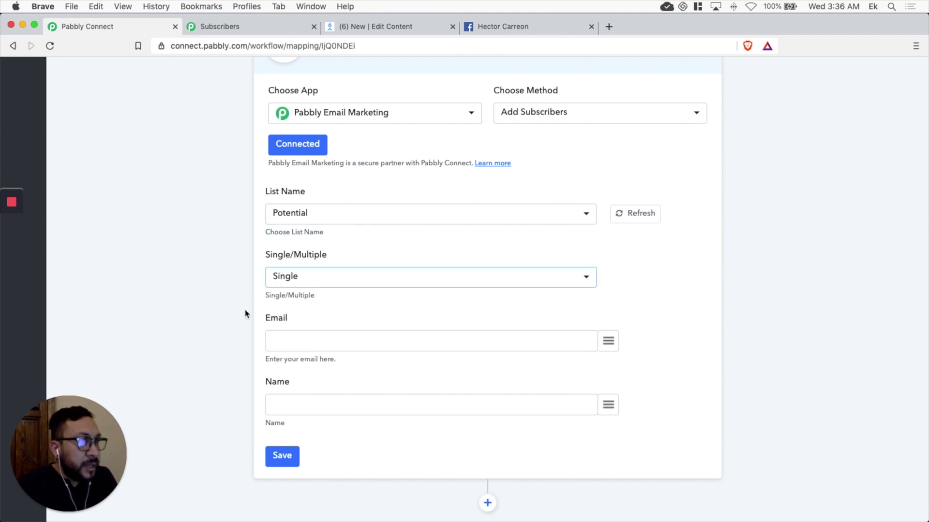
Step: Map ManyChat's email to Email and first_name to Name, and save the action
{"action": "left_click", "coordinate": [501, 338]}
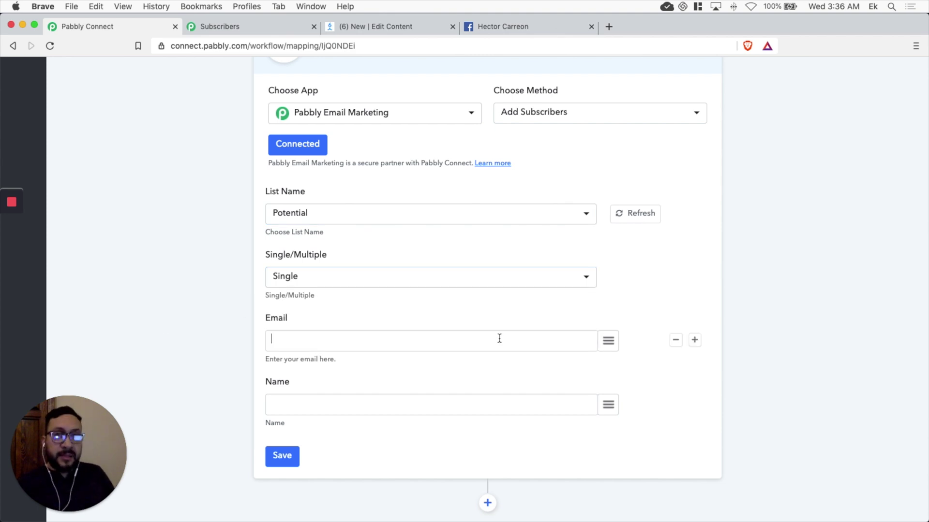
{"action": "left_click", "coordinate": [610, 341]}
{"action": "scroll", "coordinate": [580, 219], "scroll_direction": "down", "scroll_amount": 10}
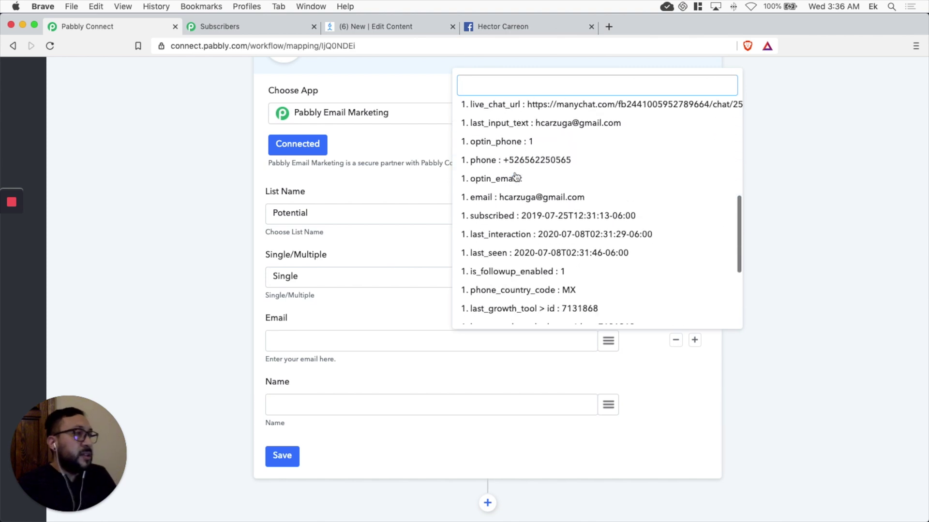
{"action": "scroll", "coordinate": [516, 290], "scroll_direction": "up", "scroll_amount": 10}
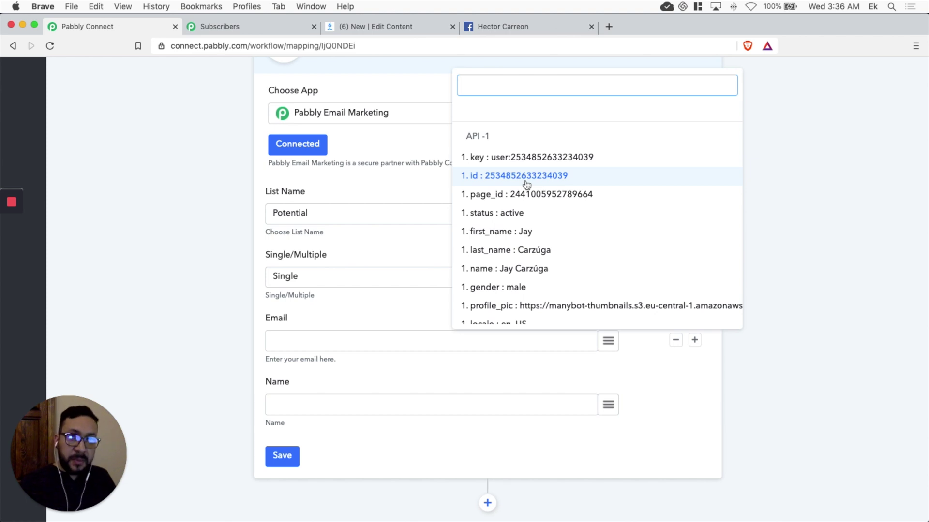
{"action": "scroll", "coordinate": [529, 203], "scroll_direction": "down", "scroll_amount": 5}
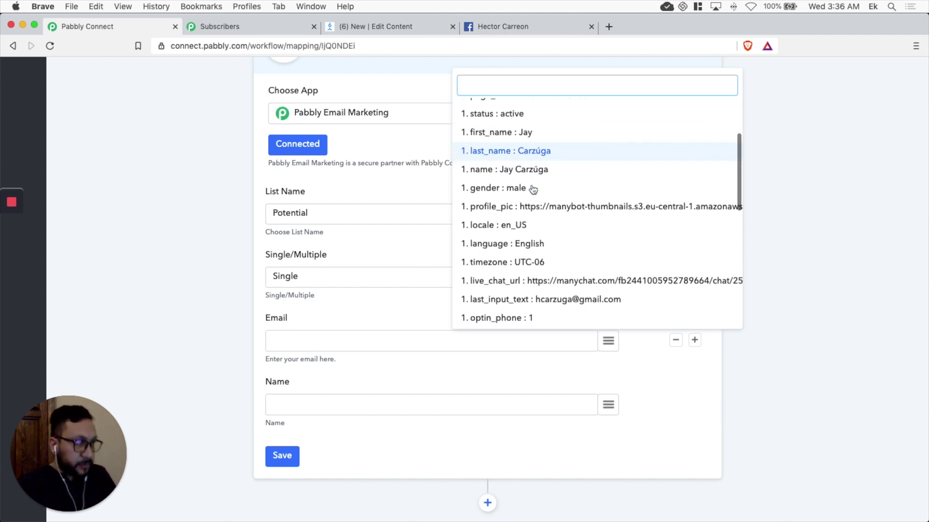
{"action": "scroll", "coordinate": [532, 188], "scroll_direction": "down", "scroll_amount": 3}
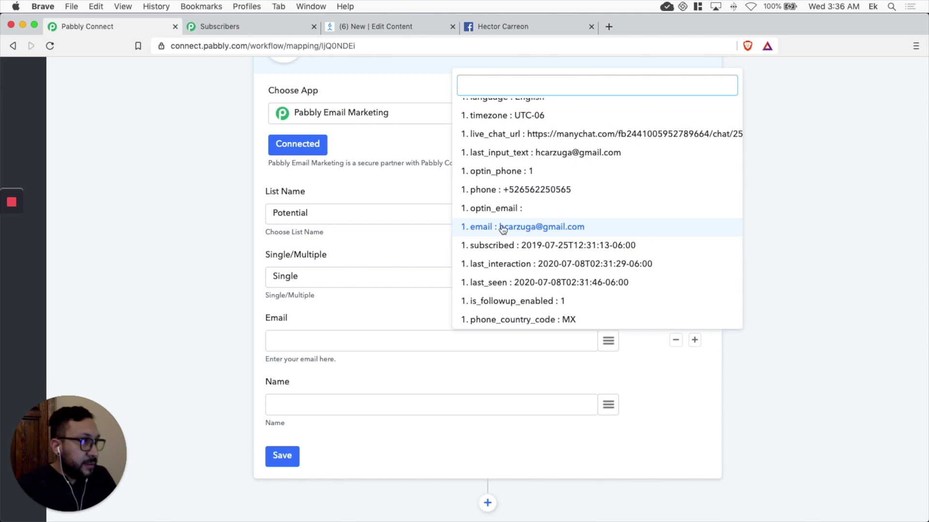
{"action": "left_click", "coordinate": [554, 232]}
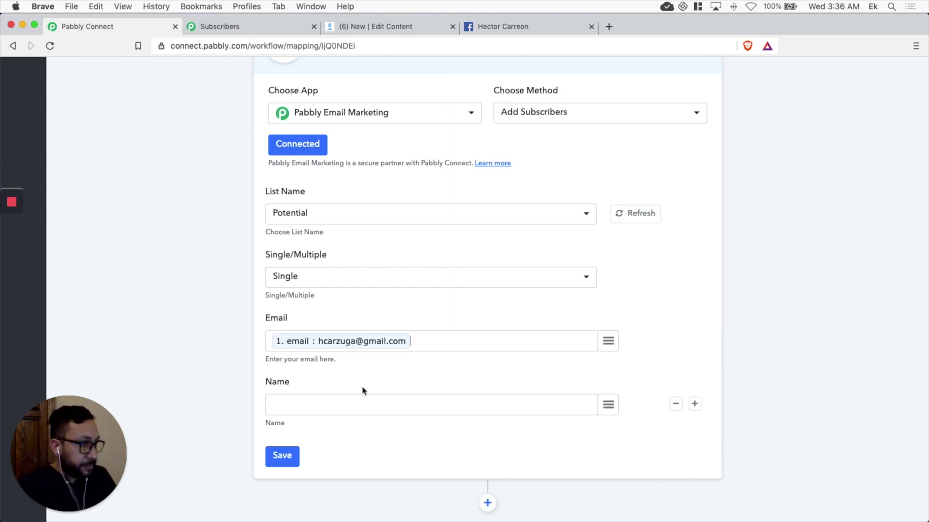
{"action": "left_click", "coordinate": [612, 407]}
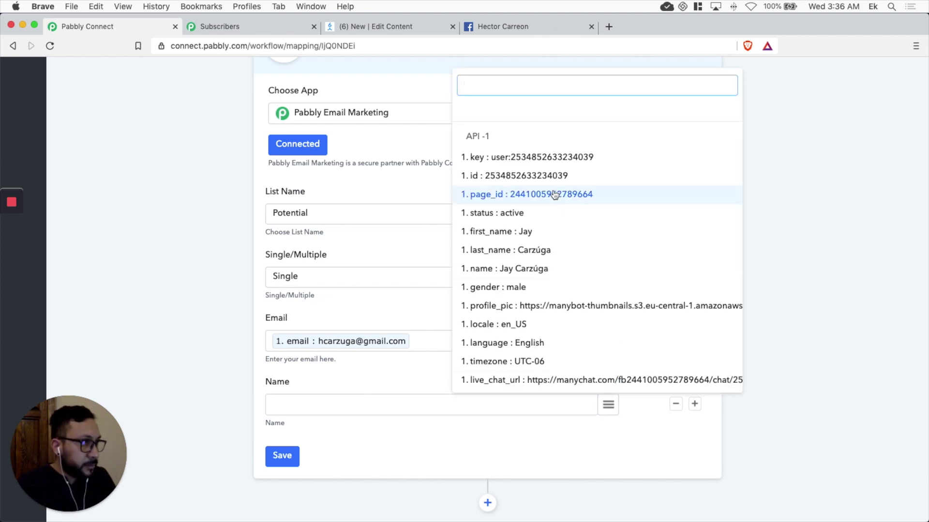
{"action": "left_click", "coordinate": [507, 236]}
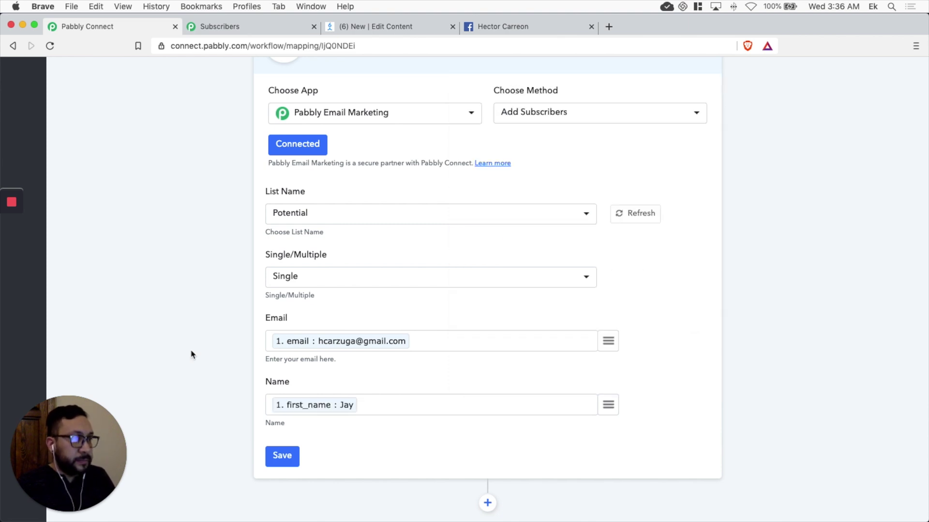
{"action": "left_click", "coordinate": [283, 458]}
Step: Send a test request, which returns success and 'List Updated Successfully'
{"action": "left_click", "coordinate": [472, 349]}
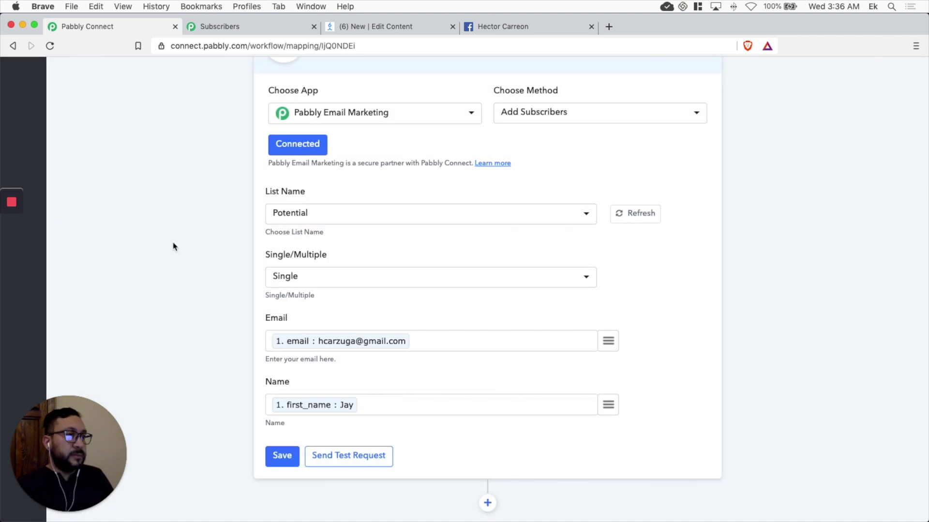
{"action": "scroll", "coordinate": [173, 247], "scroll_direction": "down", "scroll_amount": 2}
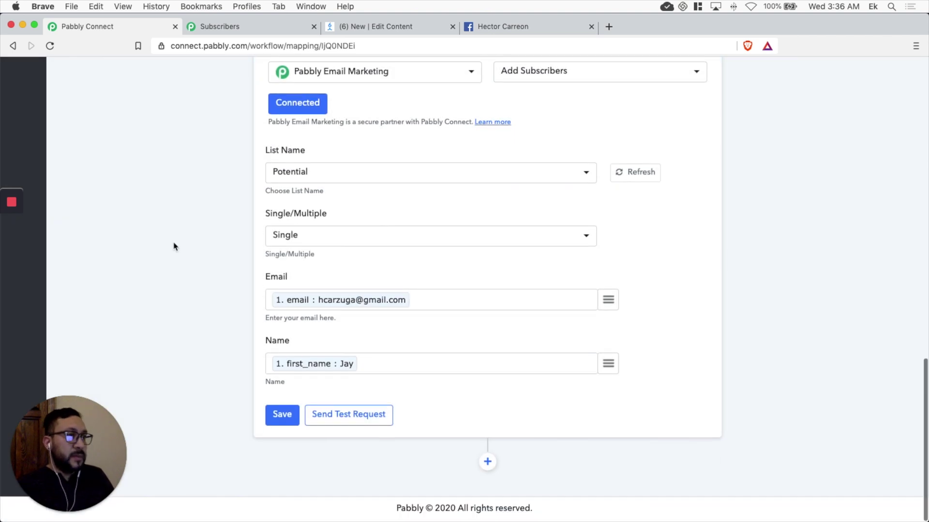
{"action": "left_click", "coordinate": [375, 421]}
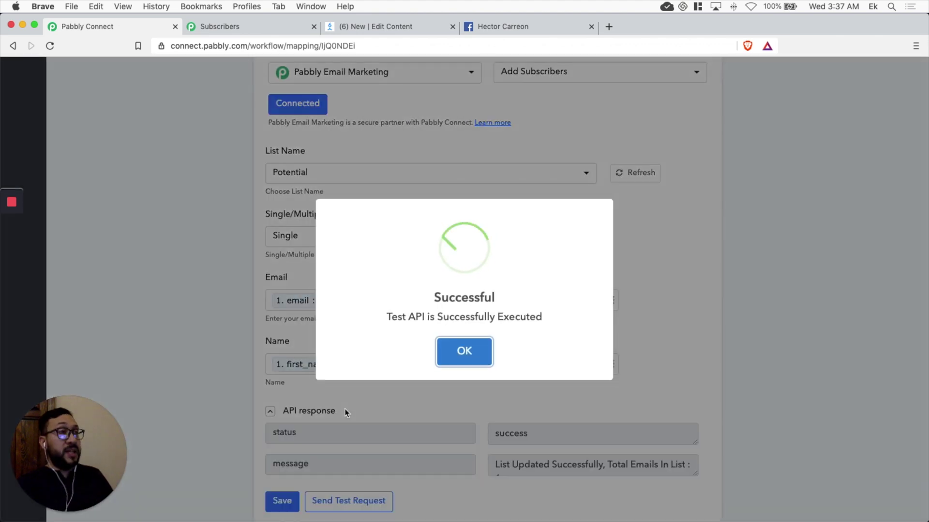
{"action": "left_click", "coordinate": [468, 352]}
{"action": "scroll", "coordinate": [544, 387], "scroll_direction": "down", "scroll_amount": 3}
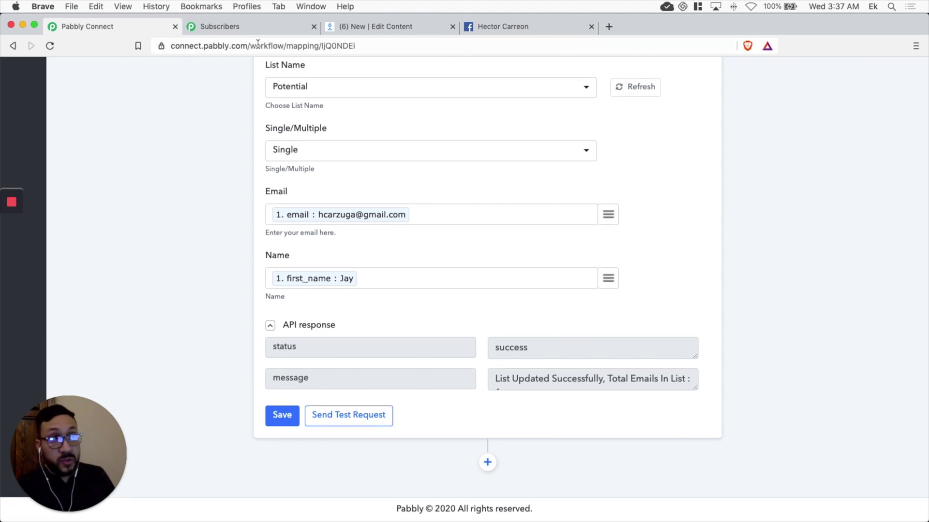
Step: Leave the unsaved Email Builder and return to the subscriber lists
{"action": "left_click", "coordinate": [248, 30]}
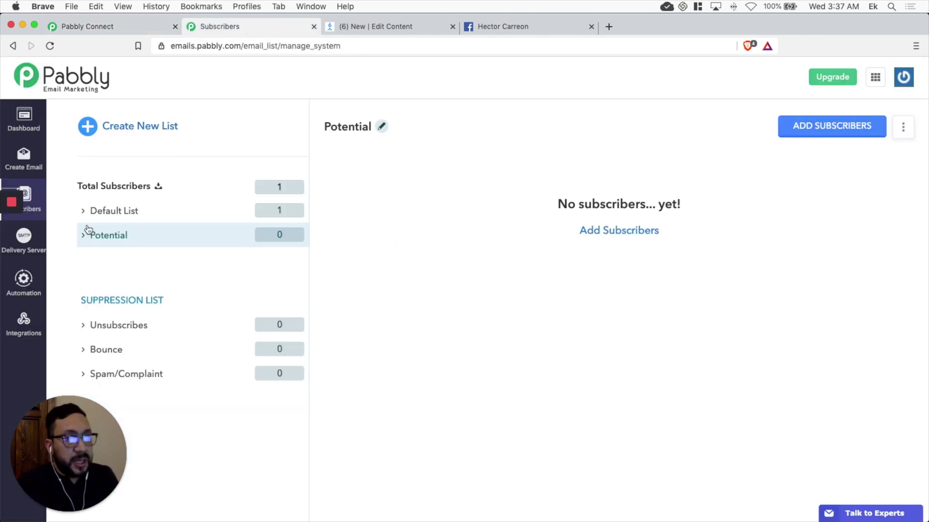
{"action": "left_click", "coordinate": [36, 174]}
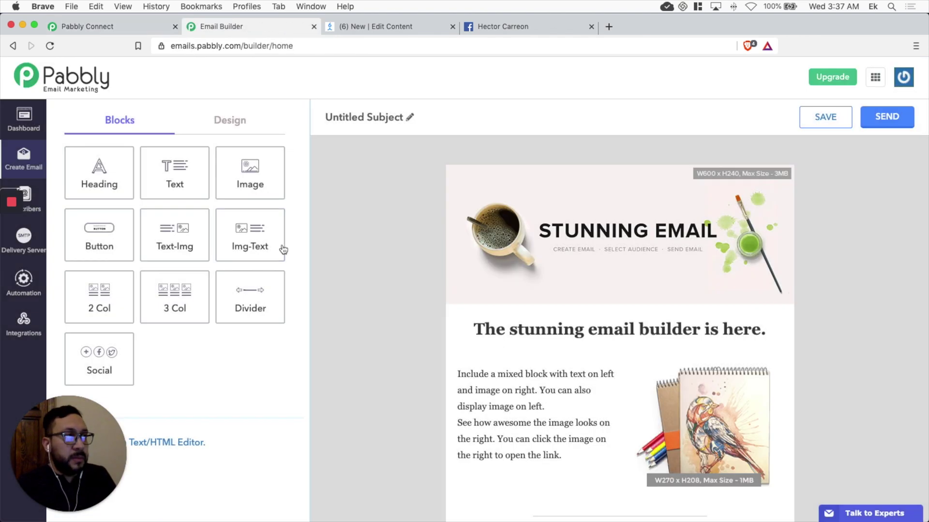
{"action": "left_click", "coordinate": [34, 203]}
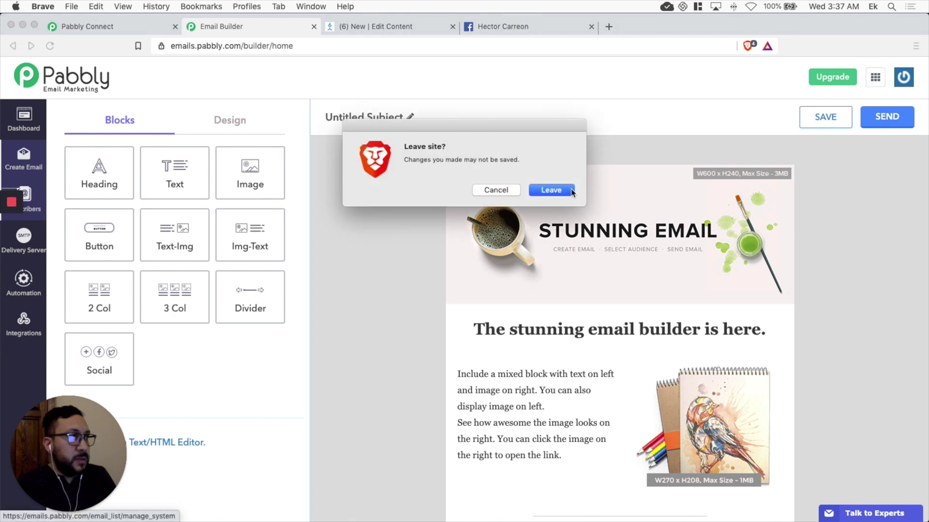
{"action": "left_click", "coordinate": [571, 191]}
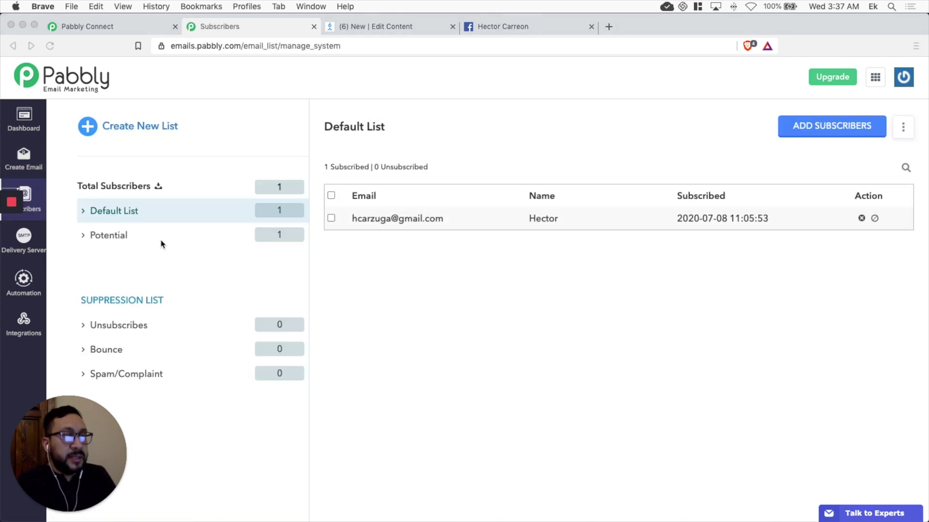
Step: Verify the Potential list shows the test subscriber's email and first name, then switch to ManyChat
{"action": "left_click", "coordinate": [116, 235]}
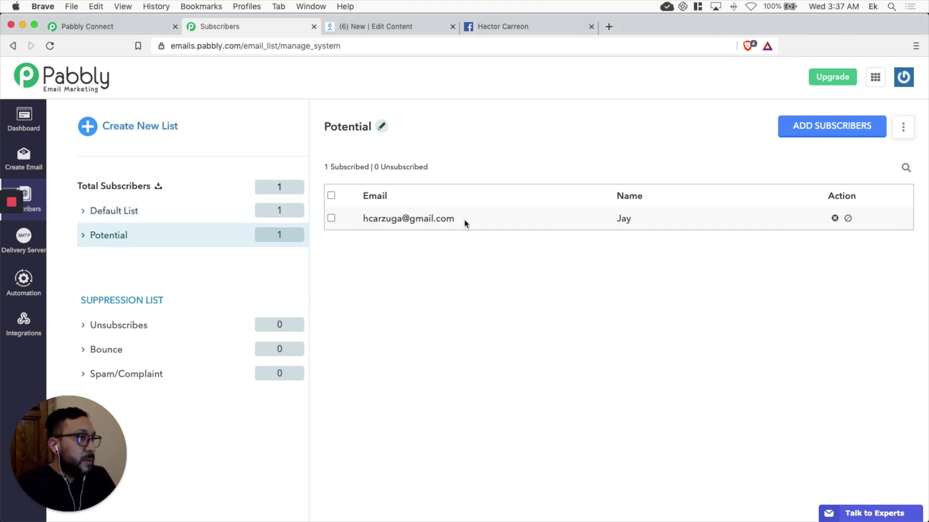
{"action": "left_click_drag", "start_coordinate": [464, 222], "coordinate": [362, 221]}
{"action": "left_click_drag", "start_coordinate": [671, 226], "coordinate": [585, 223]}
{"action": "left_click", "coordinate": [646, 221]}
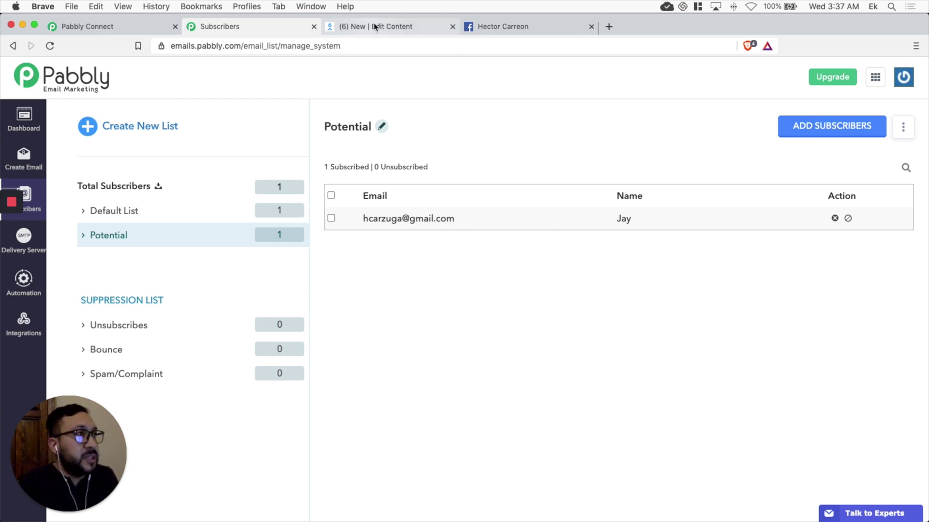
{"action": "left_click", "coordinate": [401, 32]}
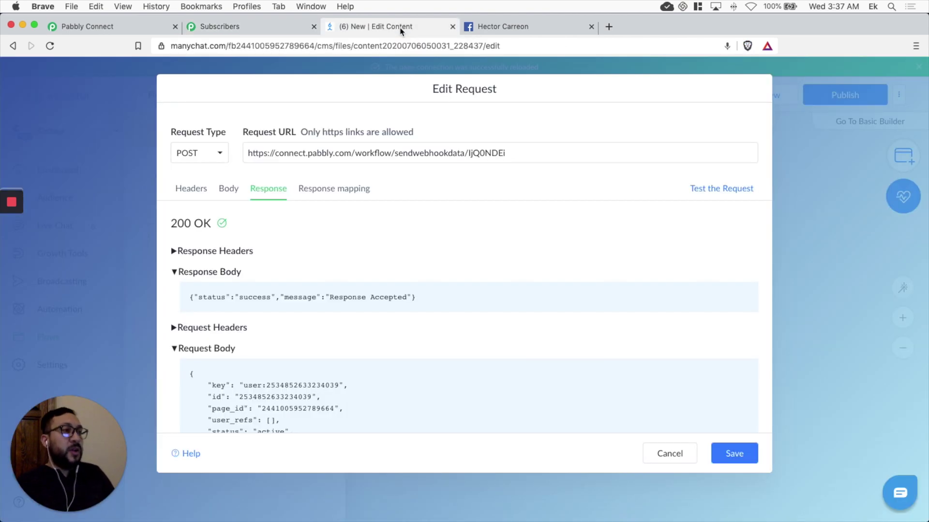
Step: Save the external request, publish the ManyChat flow and preview it in Messenger
{"action": "left_click", "coordinate": [741, 461]}
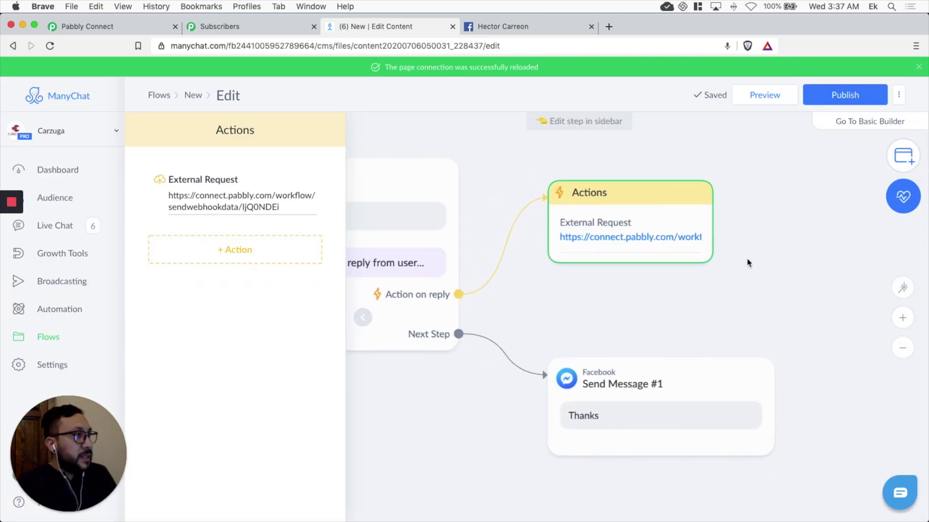
{"action": "left_click", "coordinate": [855, 97]}
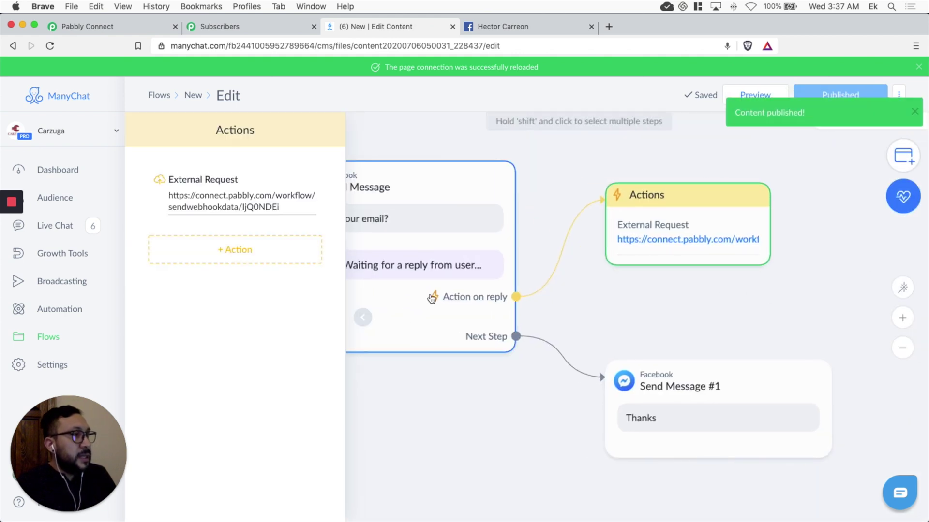
{"action": "left_click", "coordinate": [761, 95]}
Step: Answer the bot's email question in Messenger with a new test email address
{"action": "left_click", "coordinate": [527, 26]}
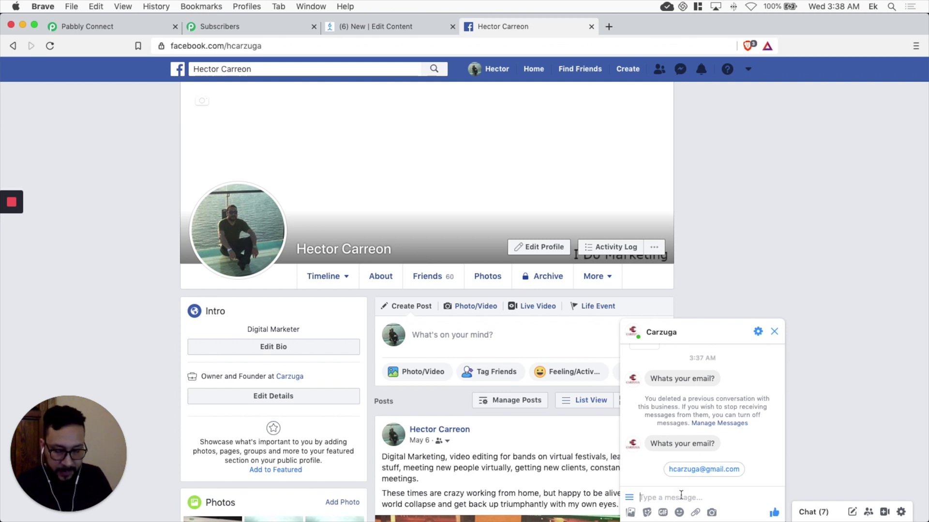
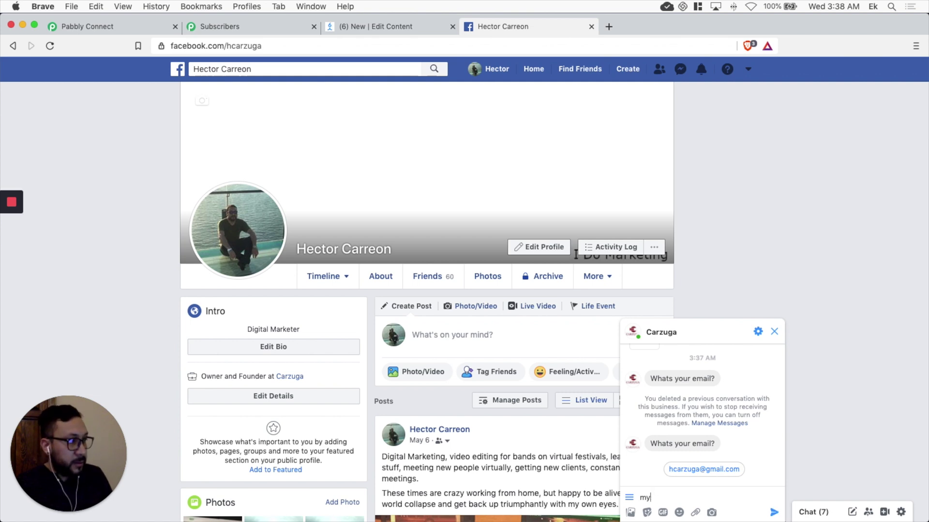
{"action": "key", "text": "Return"}
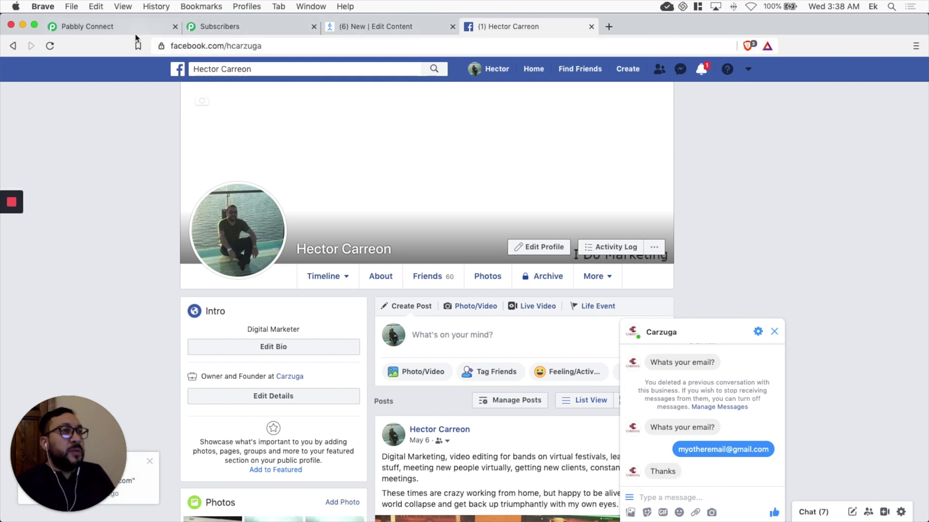
Step: Refresh the lists and confirm Potential holds 2 subscribers, including the newly sent address
{"action": "left_click", "coordinate": [216, 27]}
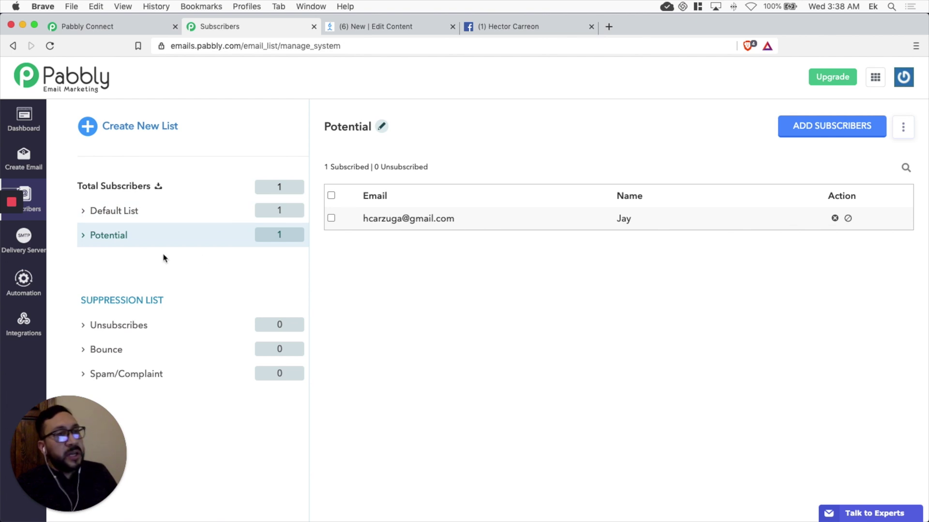
{"action": "left_click", "coordinate": [24, 198]}
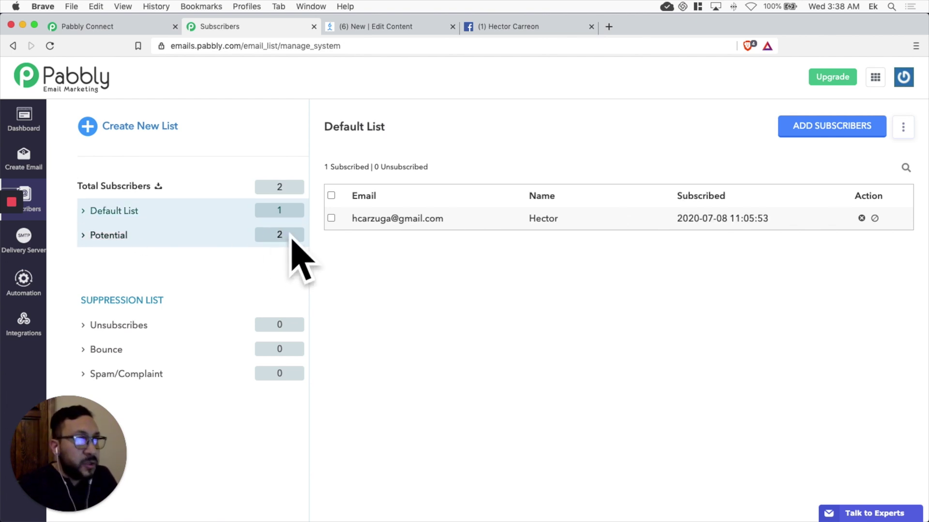
{"action": "left_click", "coordinate": [119, 242]}
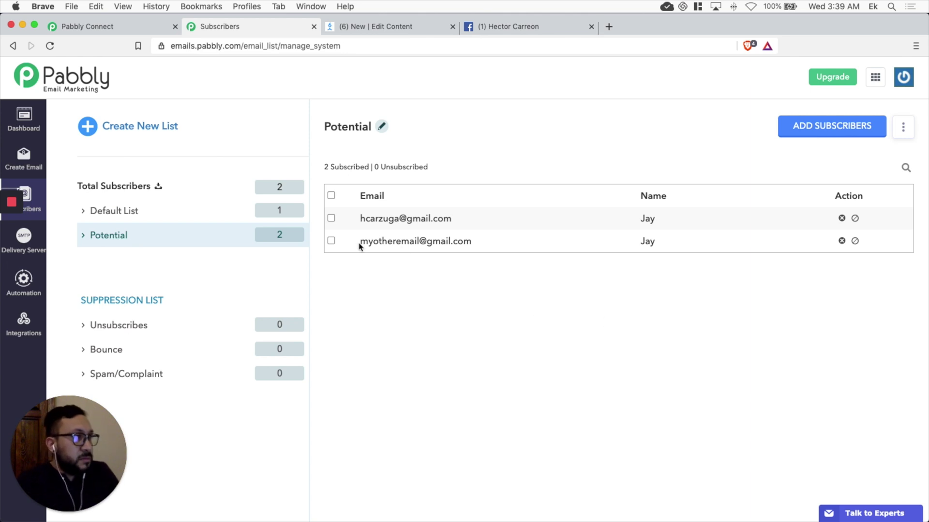
{"action": "left_click_drag", "start_coordinate": [358, 246], "coordinate": [479, 246]}
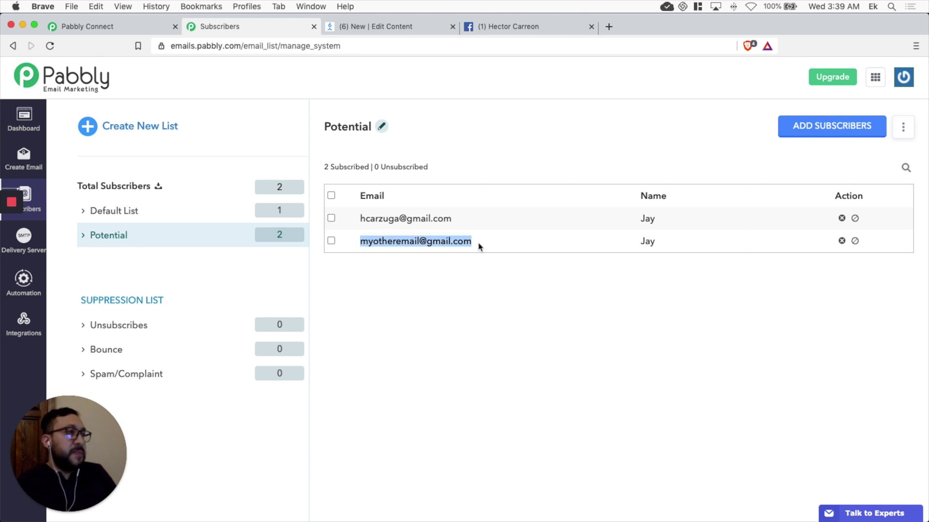
{"action": "double_click", "coordinate": [651, 241]}
{"action": "left_click", "coordinate": [514, 285]}
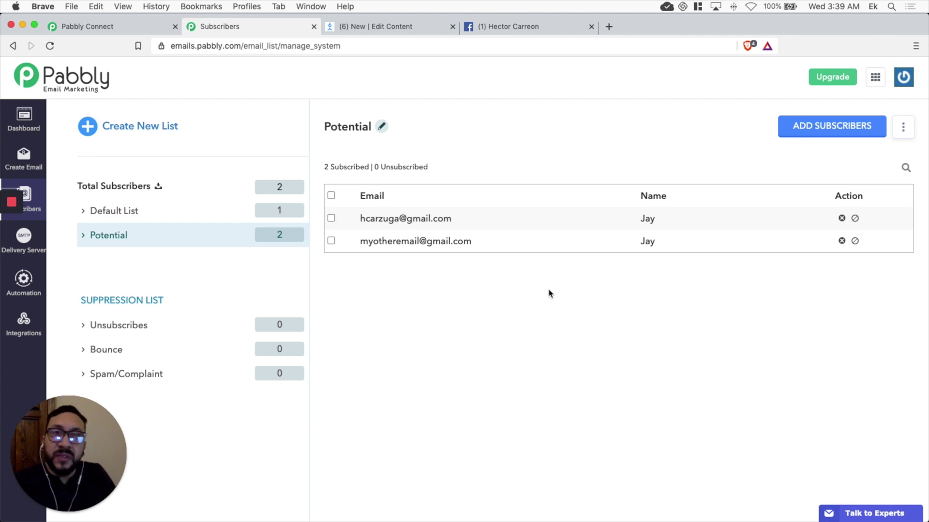
{"action": "mouse_move", "coordinate": [11, 203]}
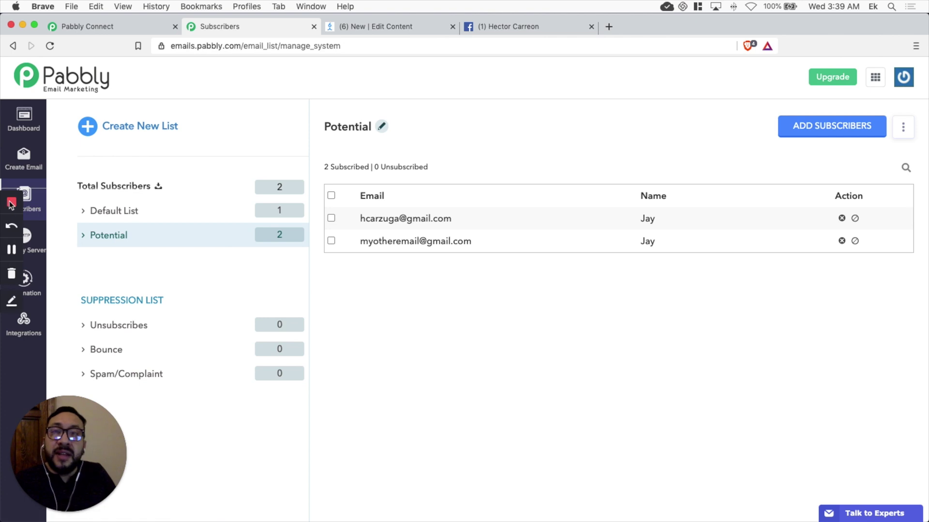